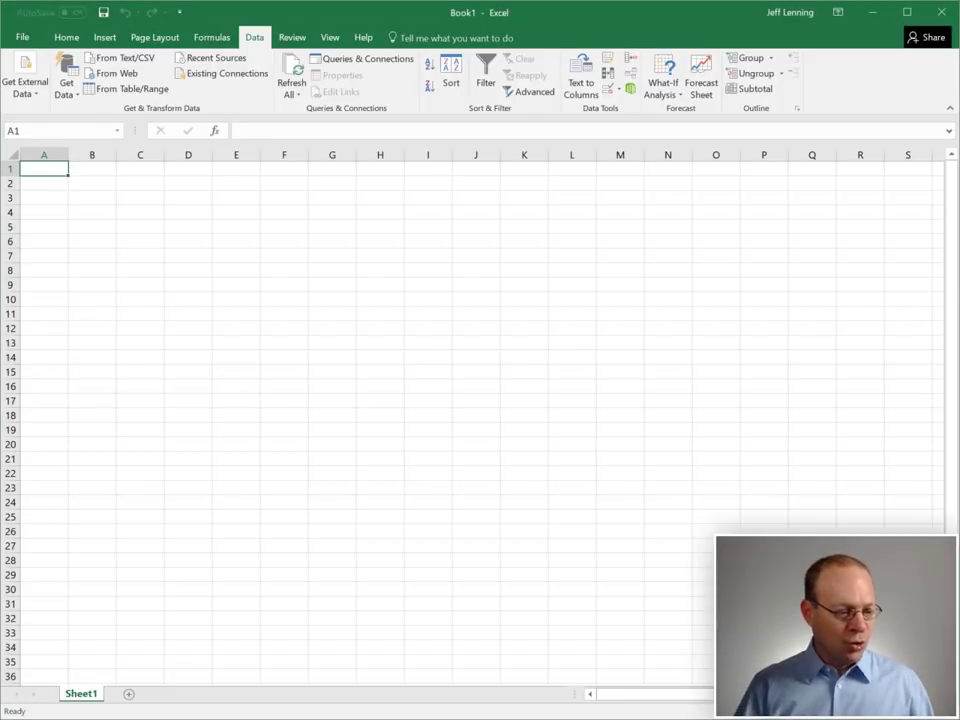
Switch to the Notepad window showing the raw wf_raw.csv bank transactions
key(alt+Tab)
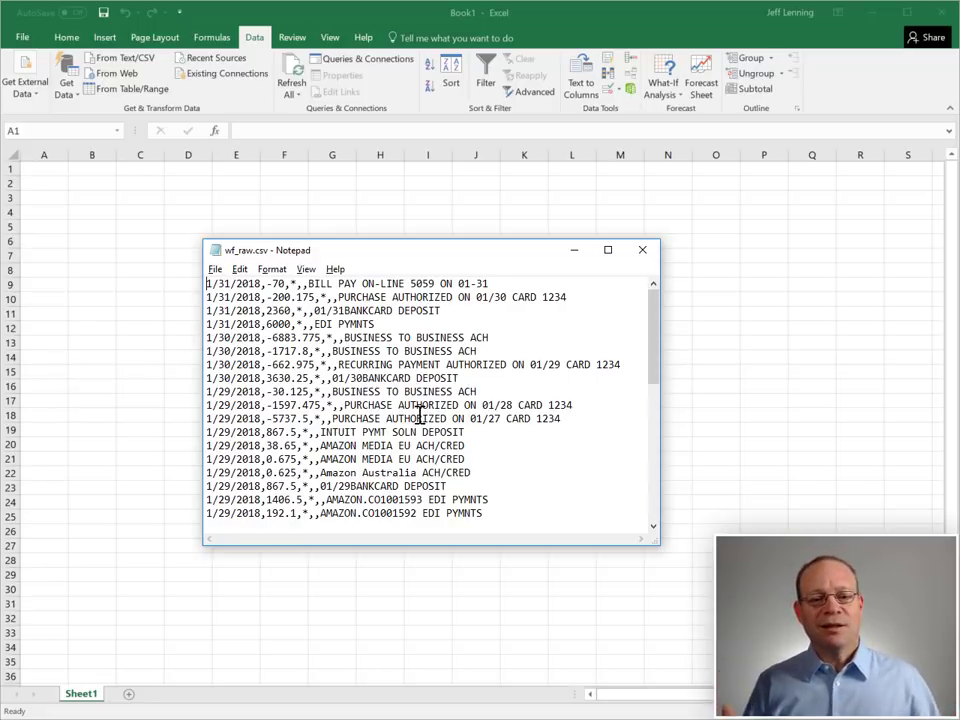
Return to the blank Excel workbook after reviewing the CSV rows
click(62, 171)
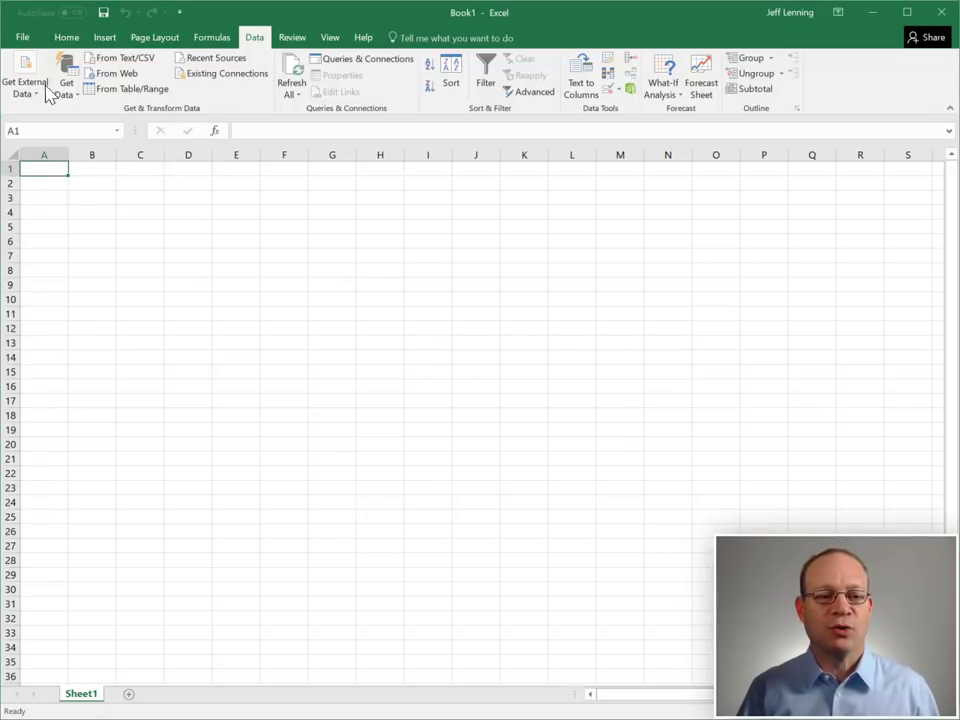
Import wf_raw.csv with From Text/CSV and open its five-column preview in the Query Editor
click(115, 58)
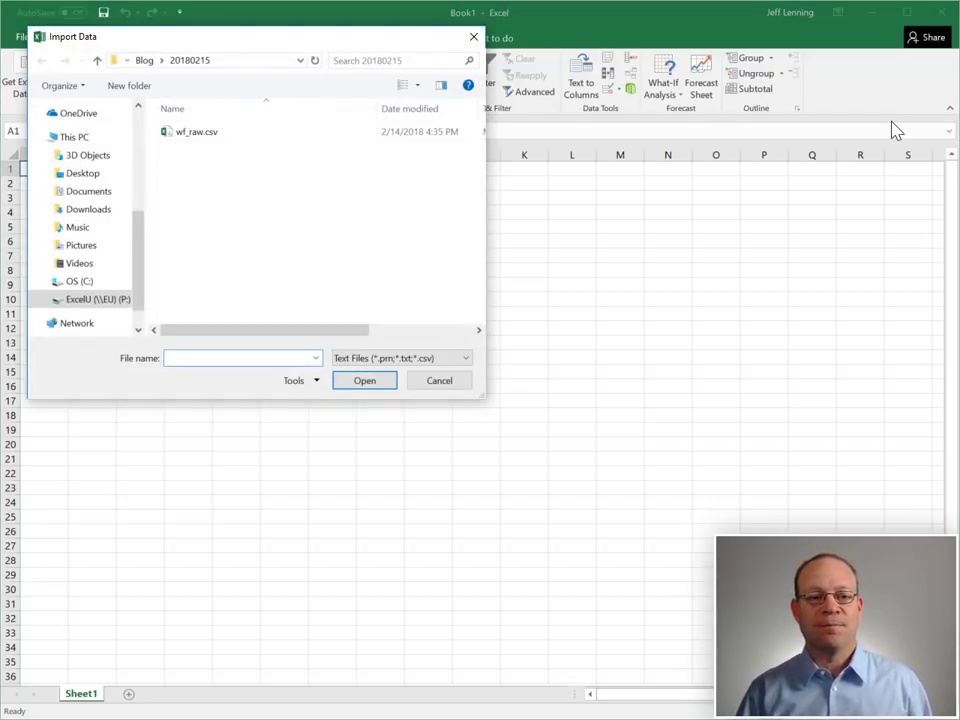
click(198, 133)
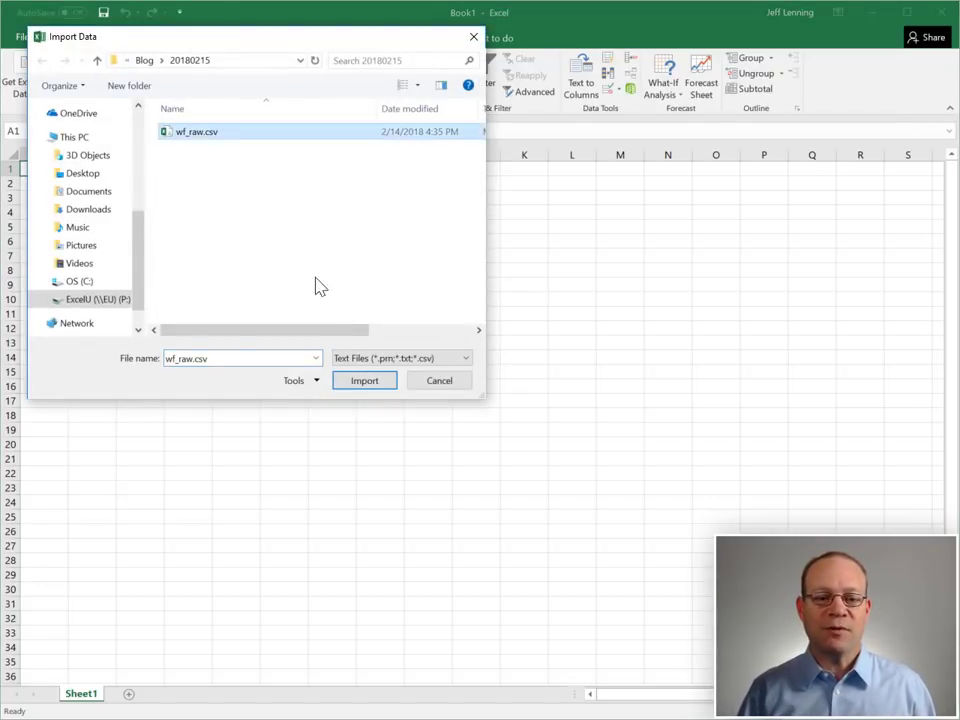
click(364, 382)
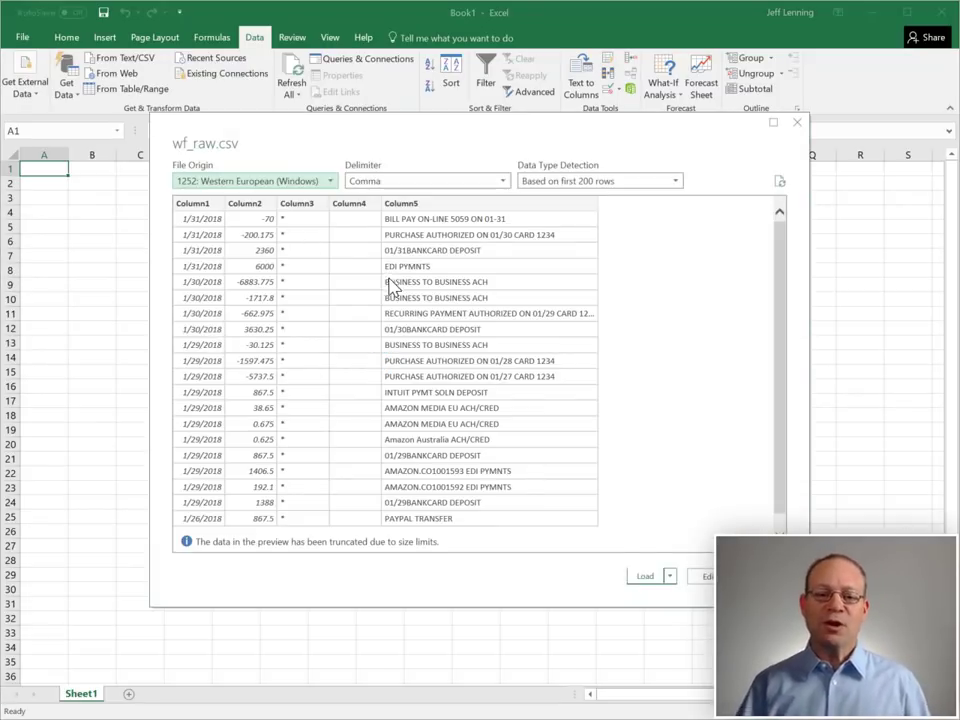
click(637, 570)
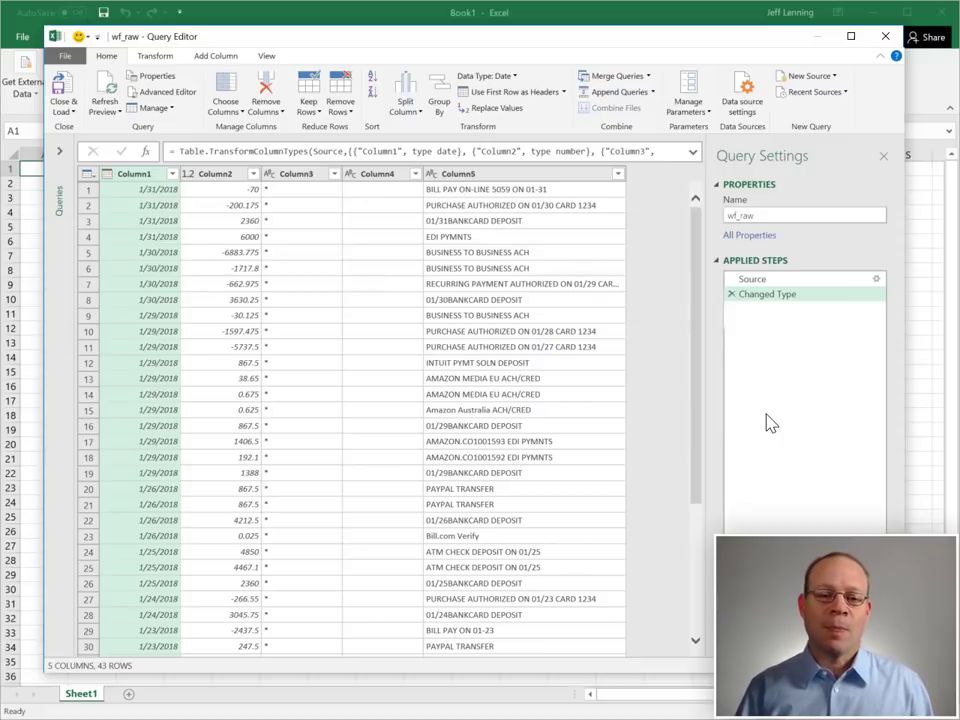
Remove the asterisk-only Column3 and the empty Column4 from the wf_raw query
click(296, 174)
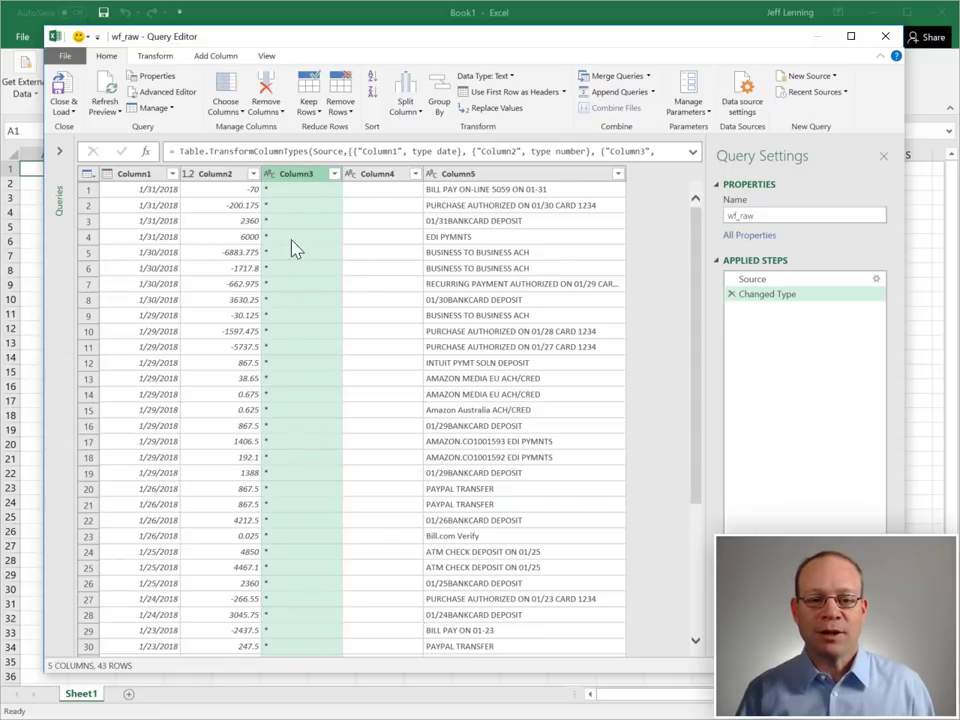
ctrl+click(372, 174)
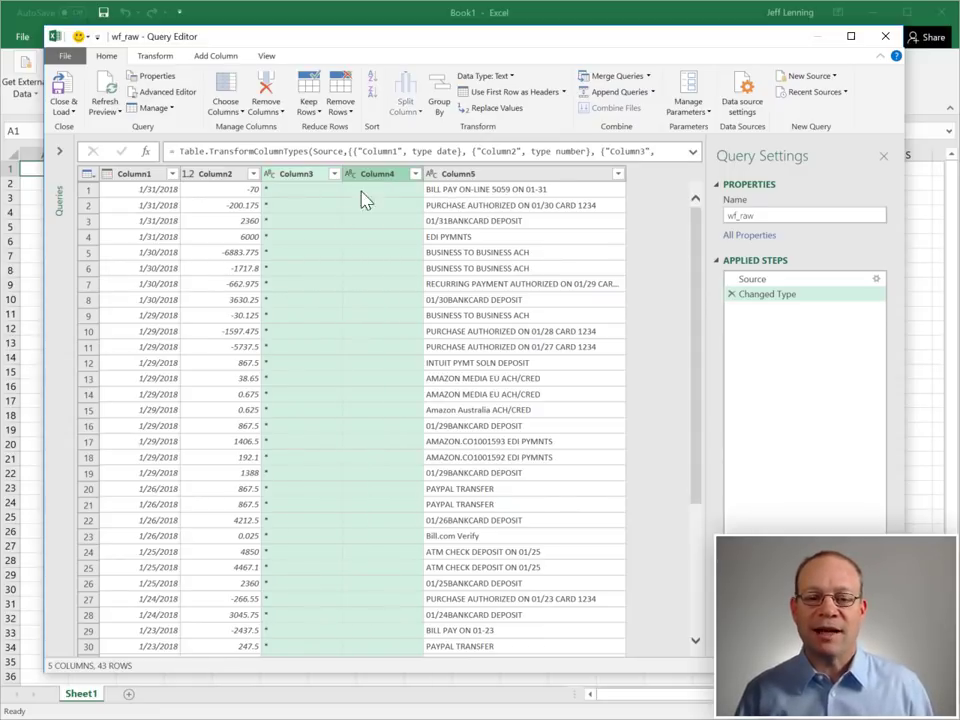
click(266, 92)
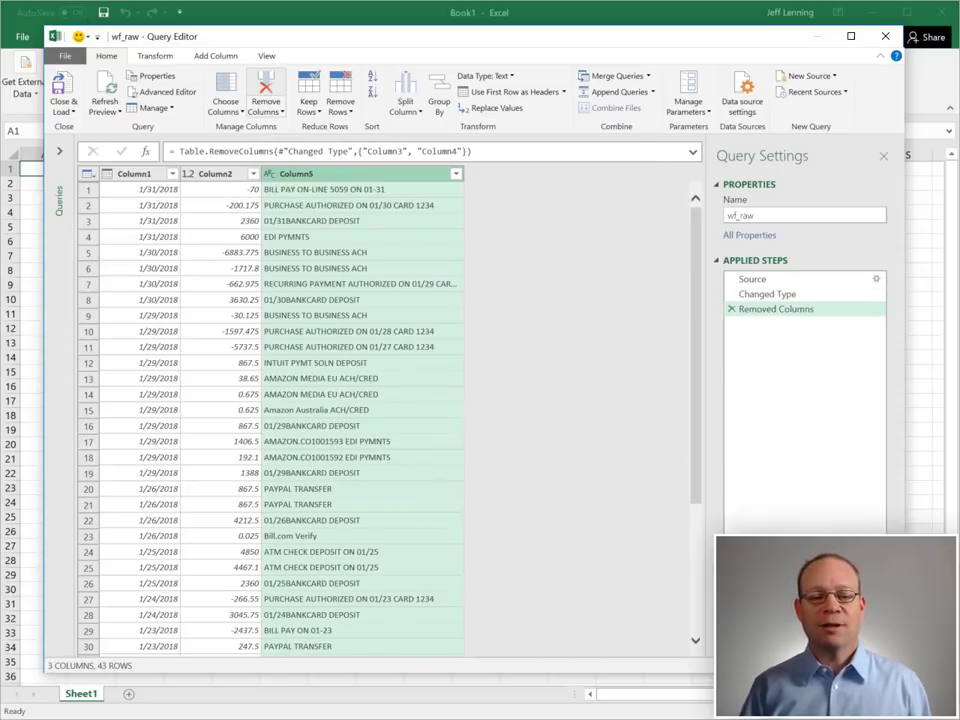
Rename Column1 to Date, Column2 to Amount and Column5 to Description
double_click(138, 175)
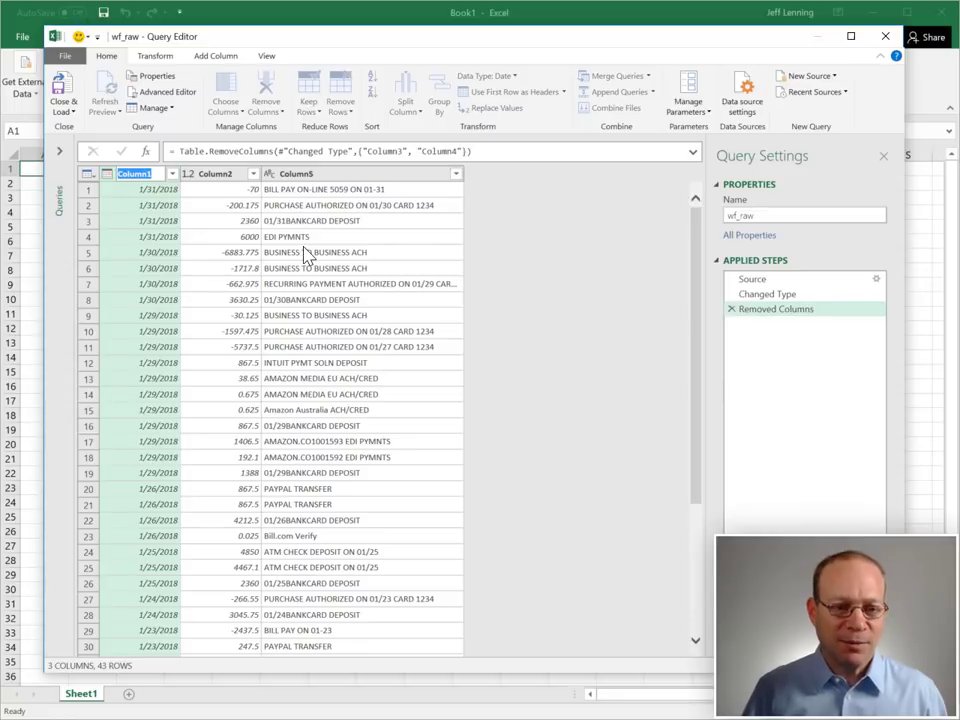
text(Da)
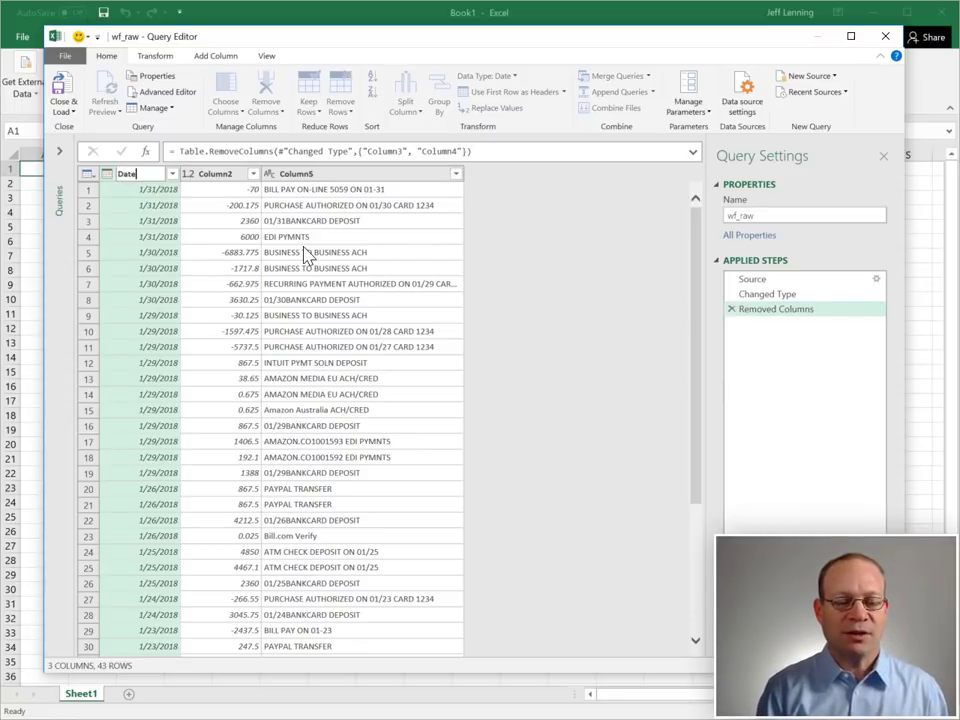
text(te)
key(Return)
double_click(205, 176)
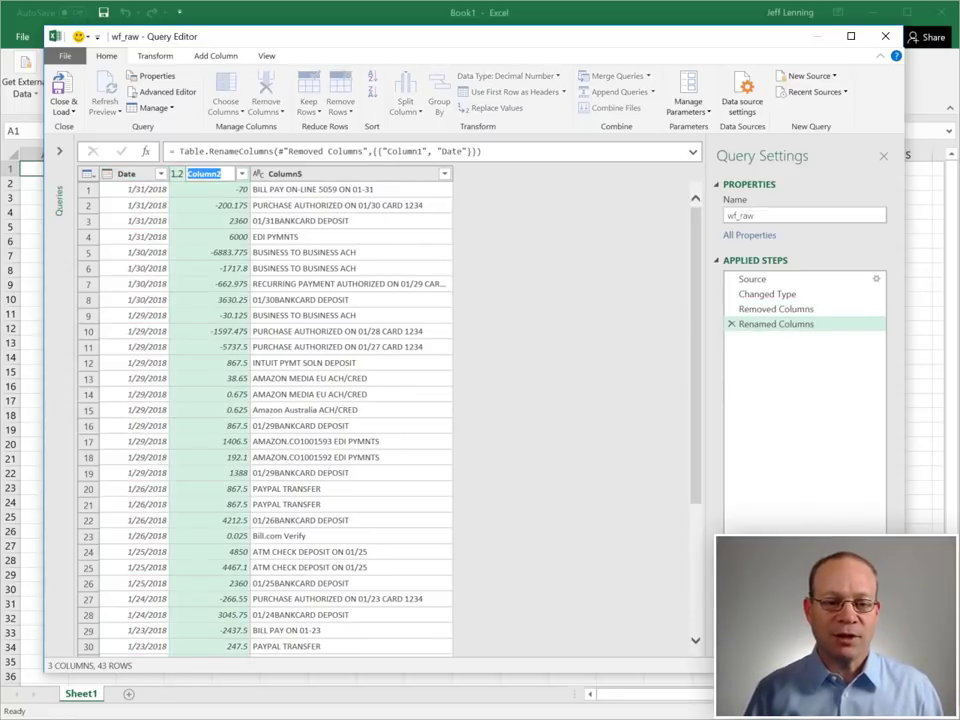
text(Amount)
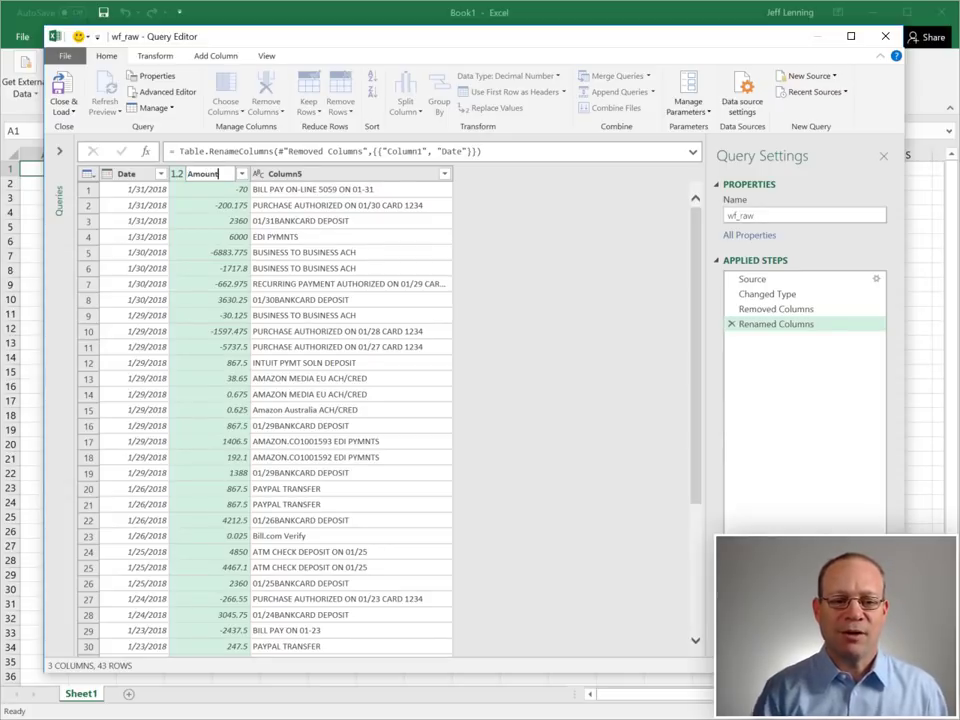
key(Return)
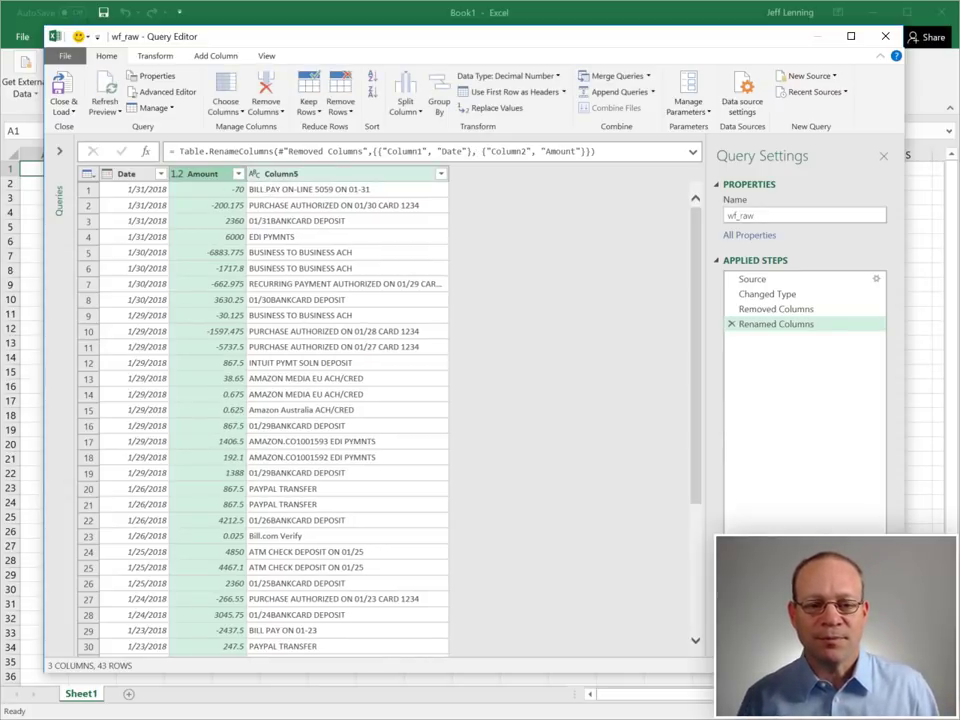
double_click(281, 173)
text(Des)
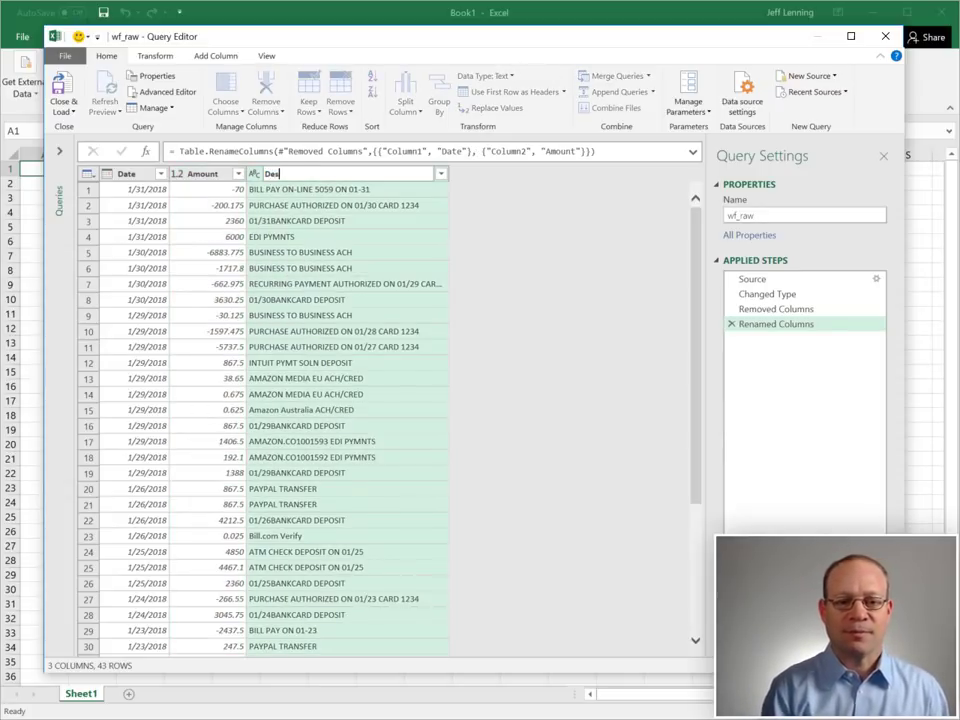
text(cription)
key(Return)
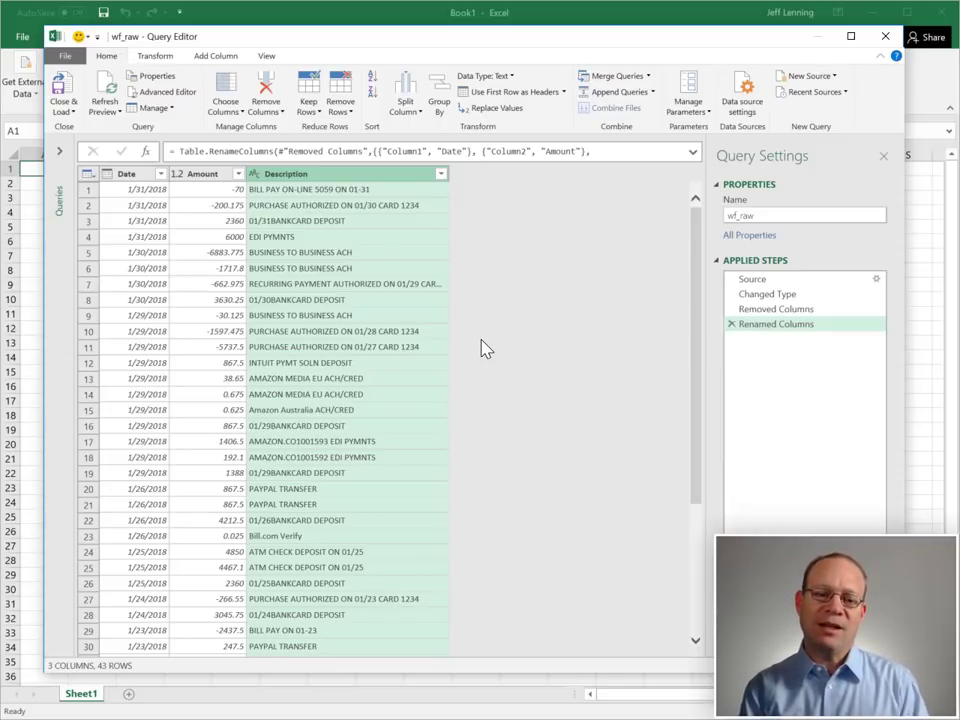
Start a new conditional column named Type
click(217, 57)
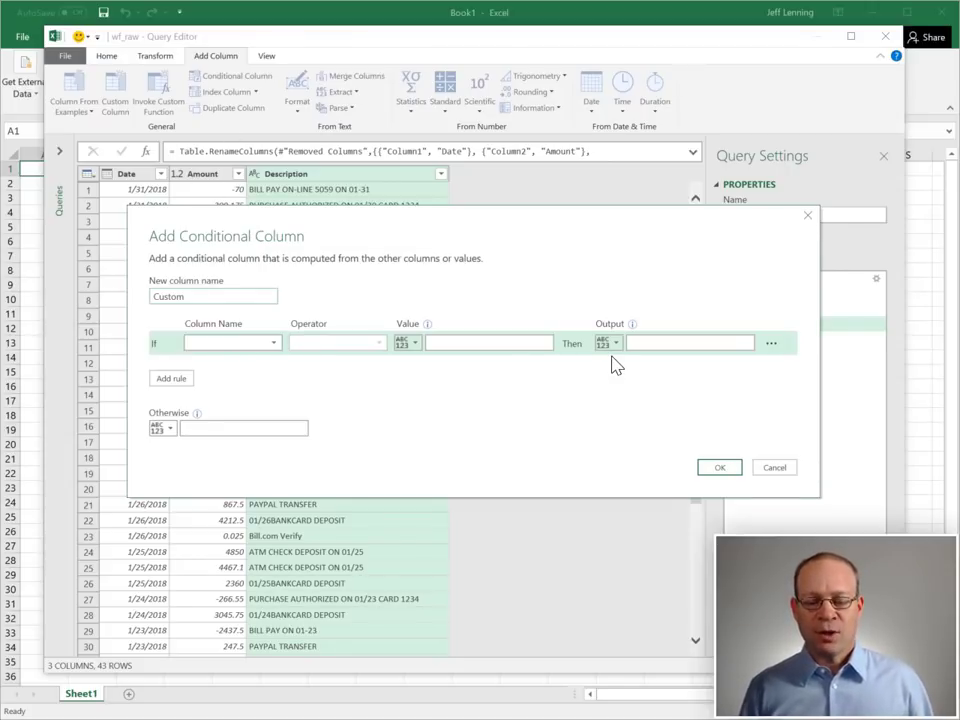
double_click(160, 296)
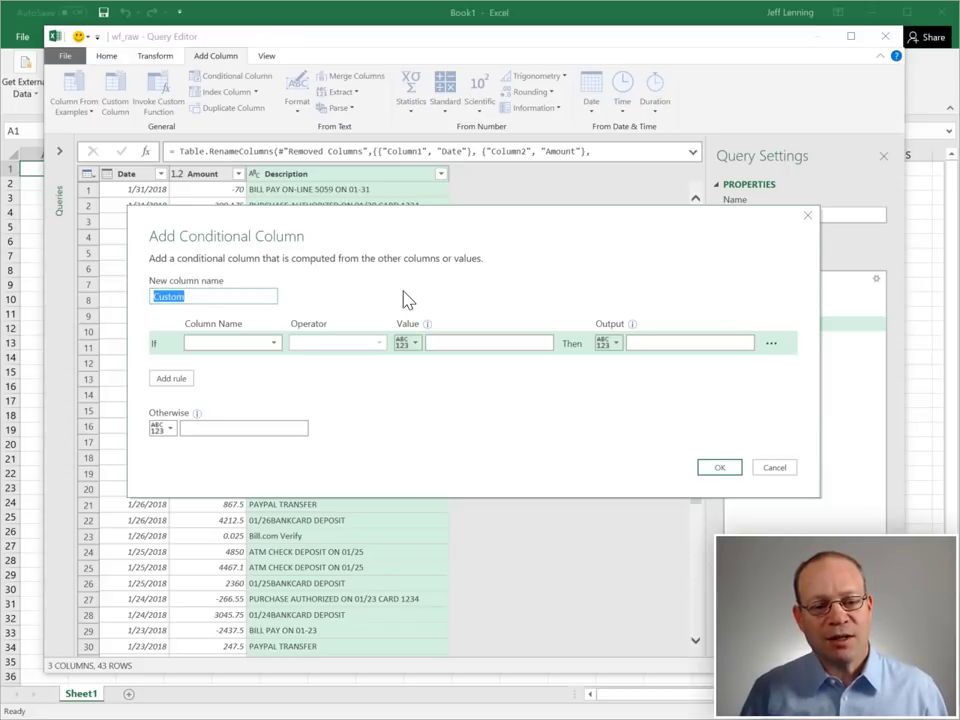
text(Type)
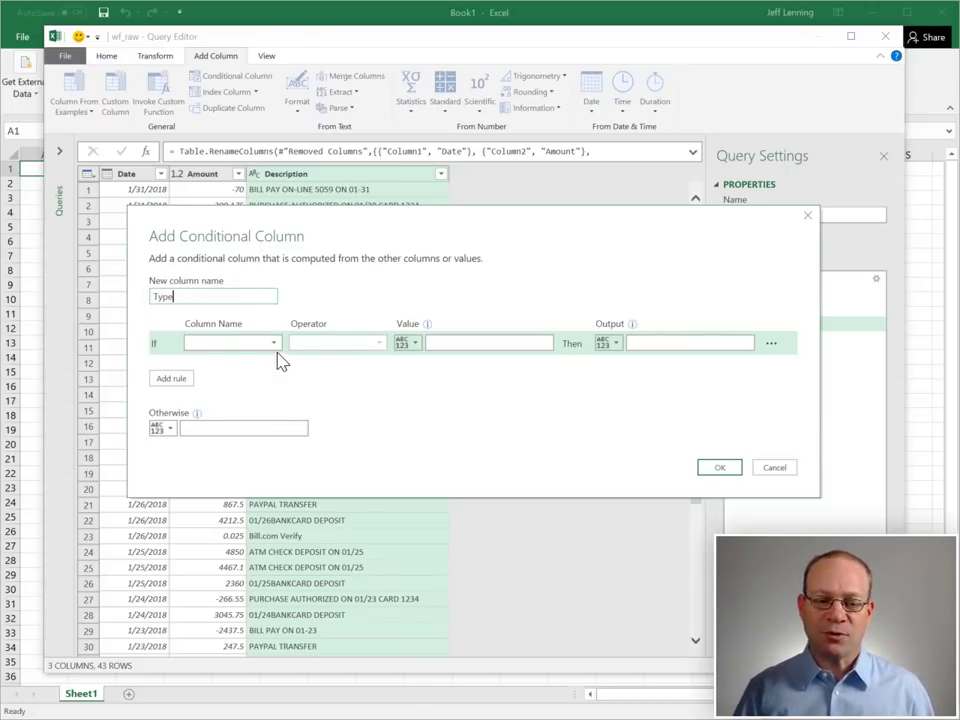
Set the first rule: if Amount is greater than 0 then Deposit
click(252, 346)
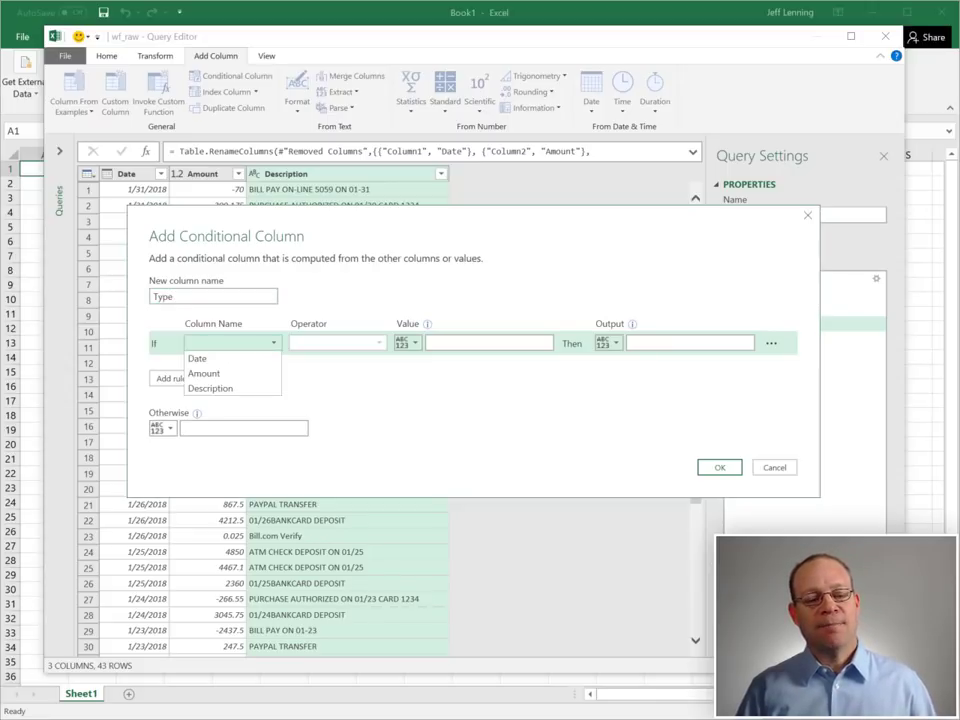
click(250, 373)
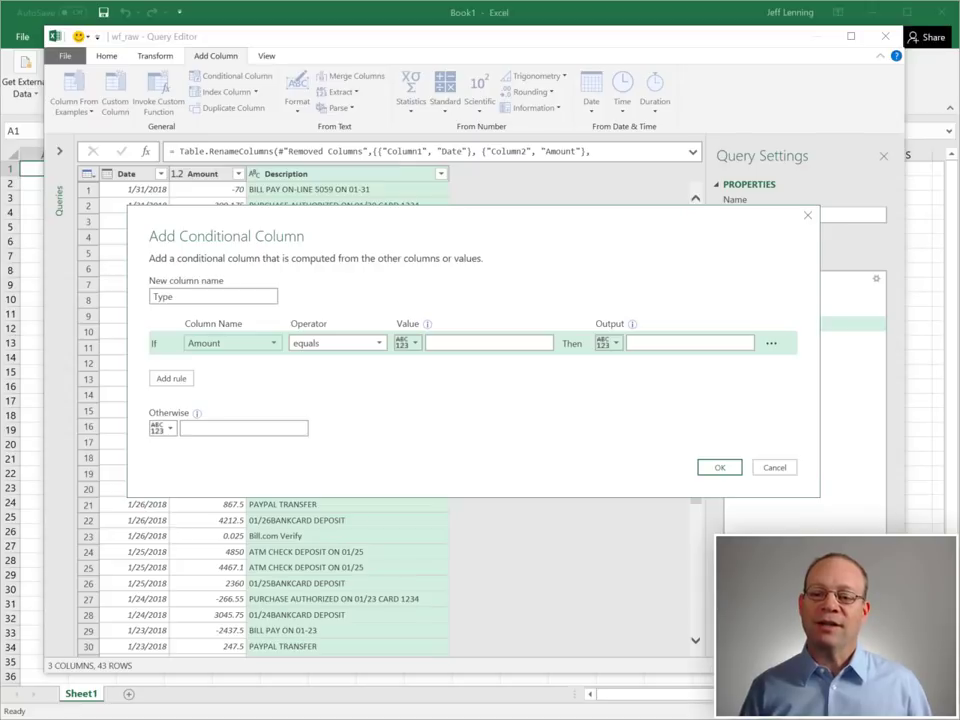
click(222, 347)
click(334, 358)
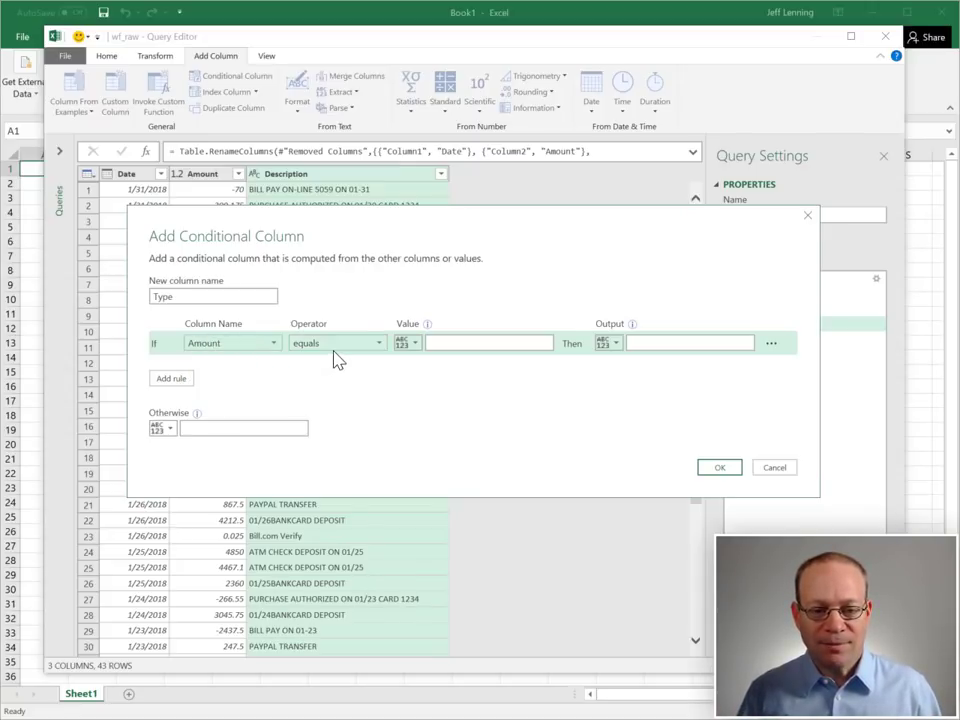
click(336, 345)
click(322, 388)
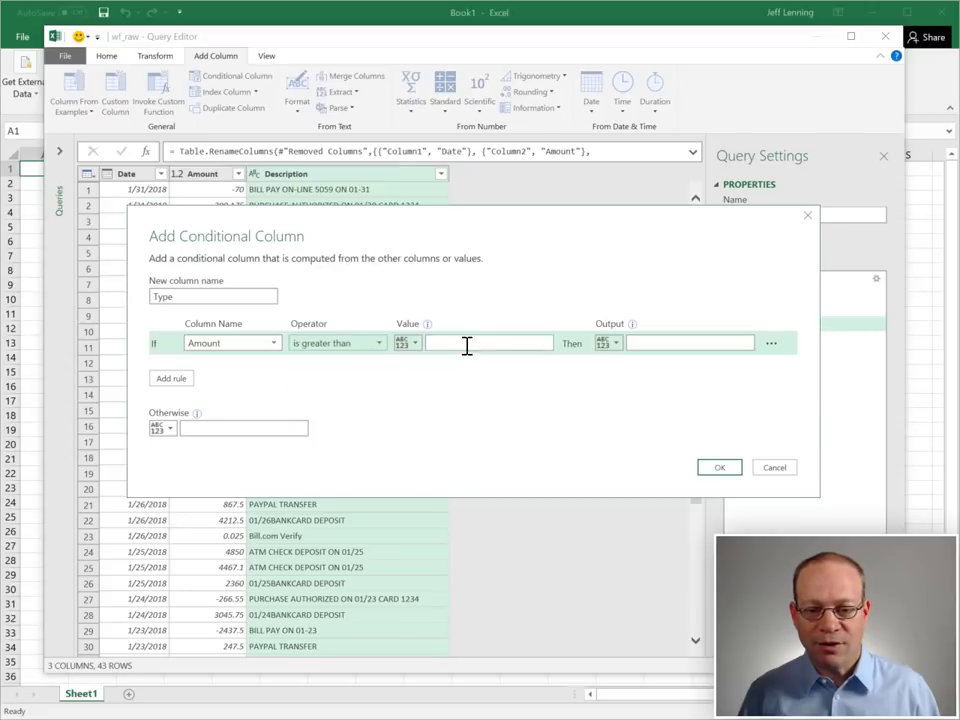
click(465, 343)
text(0)
click(660, 343)
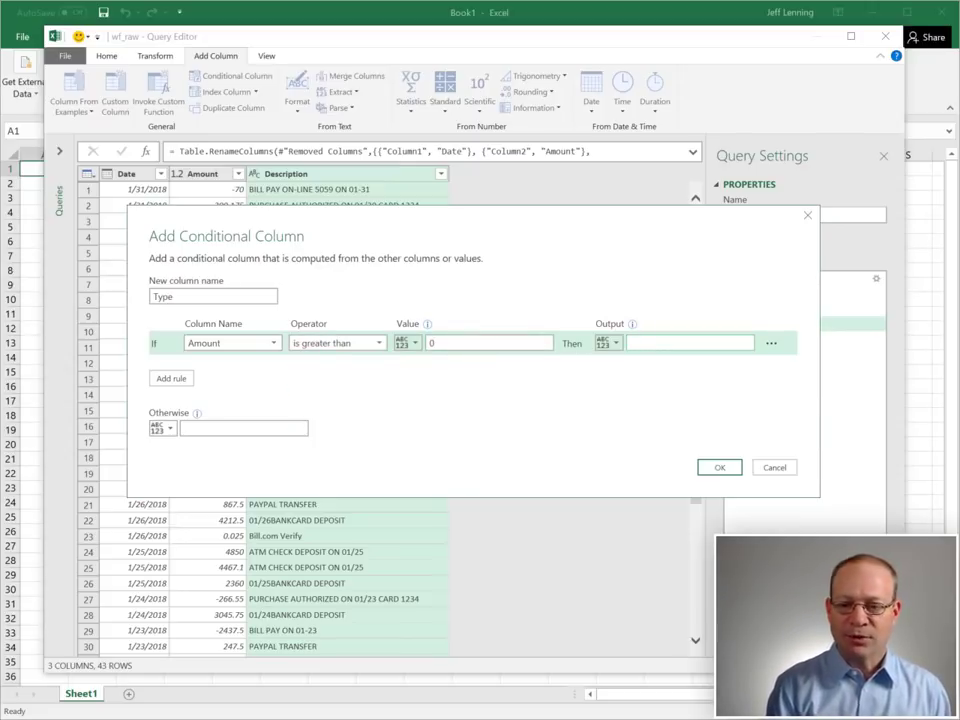
text(Deposit)
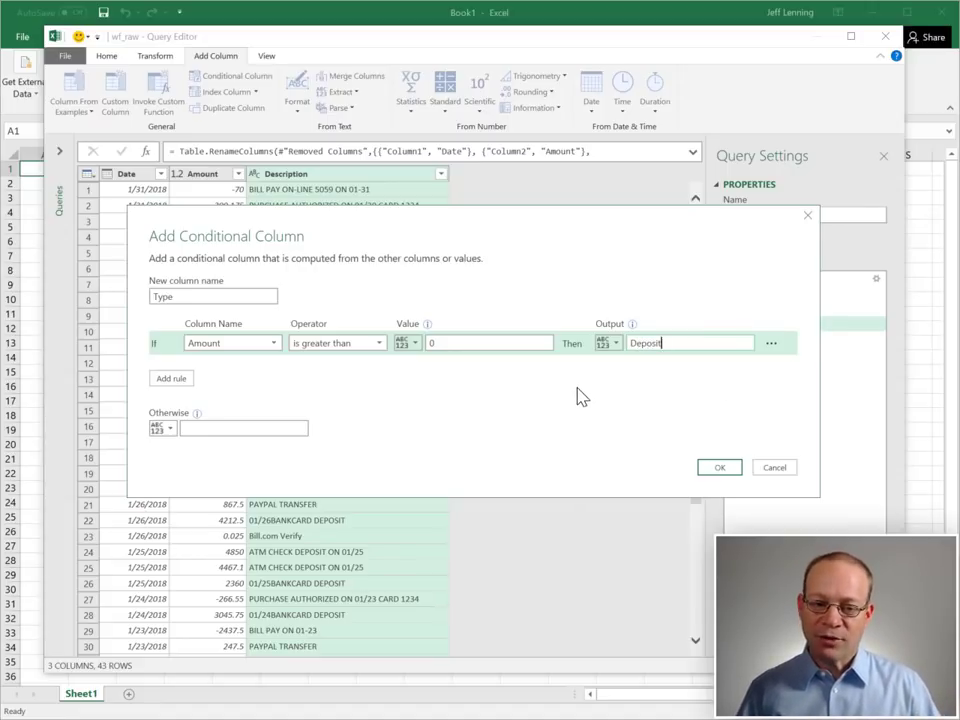
Add a rule: Description contains BILL PAY gives Check
click(183, 381)
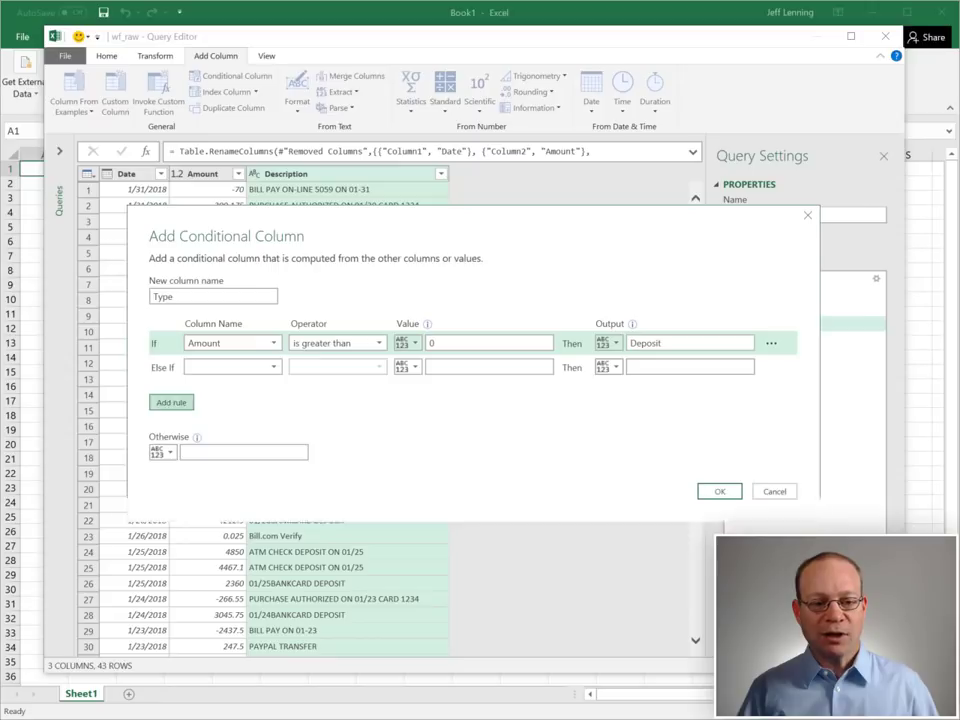
click(232, 367)
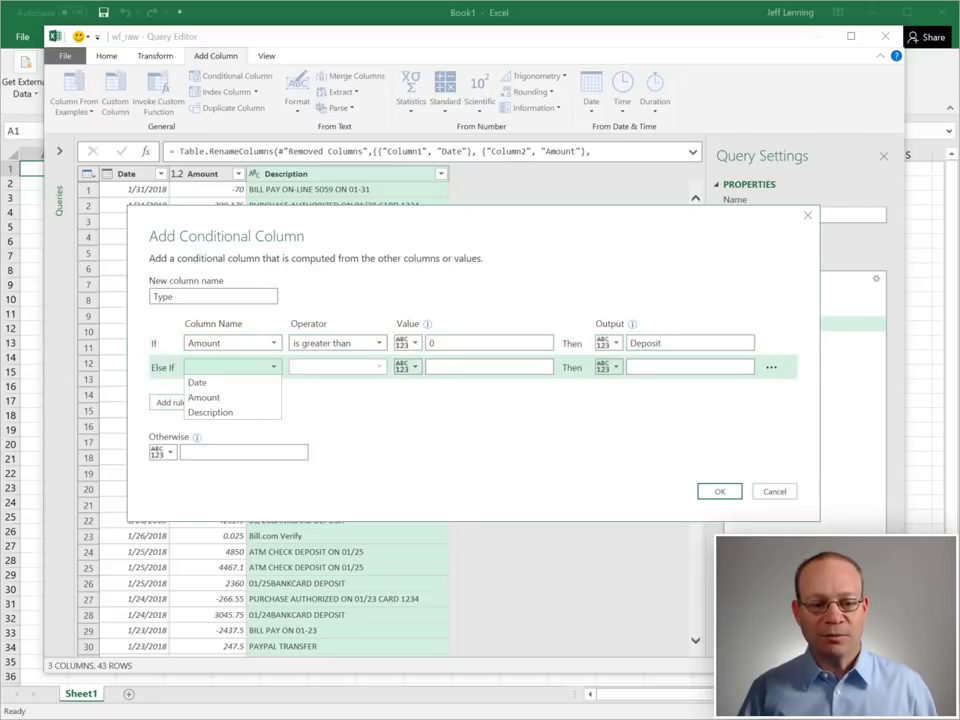
click(229, 412)
click(337, 367)
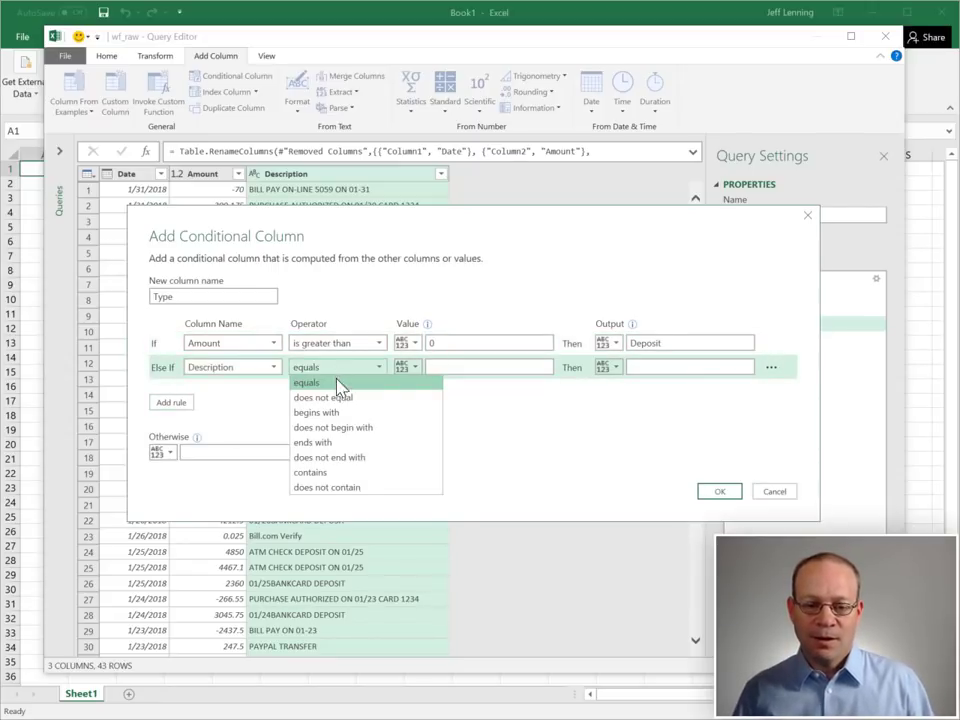
click(333, 470)
click(441, 370)
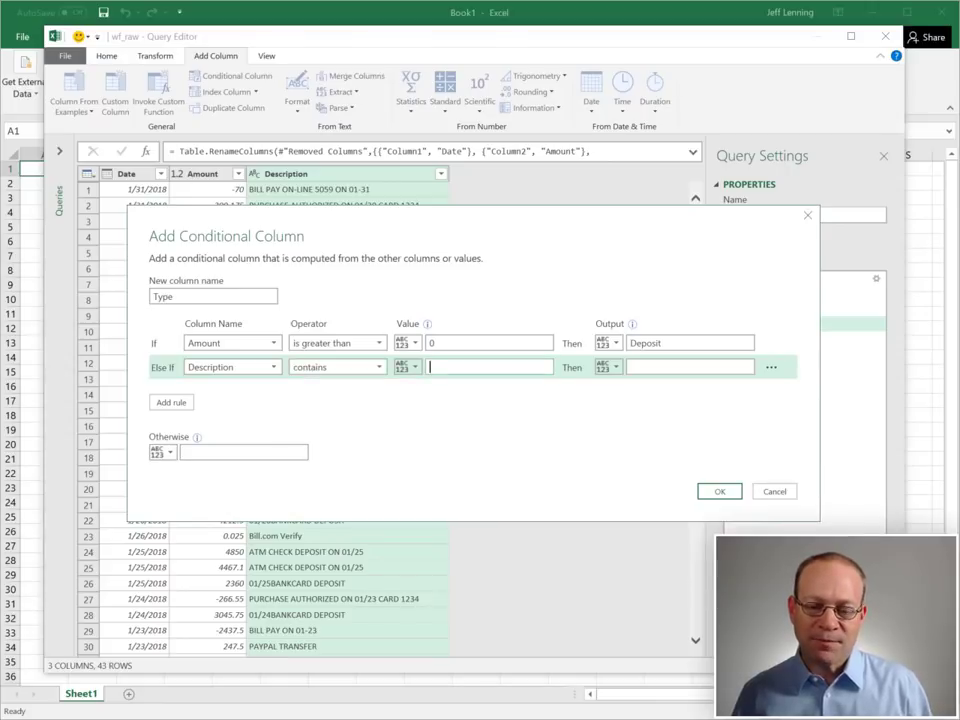
drag(378, 232, 371, 259)
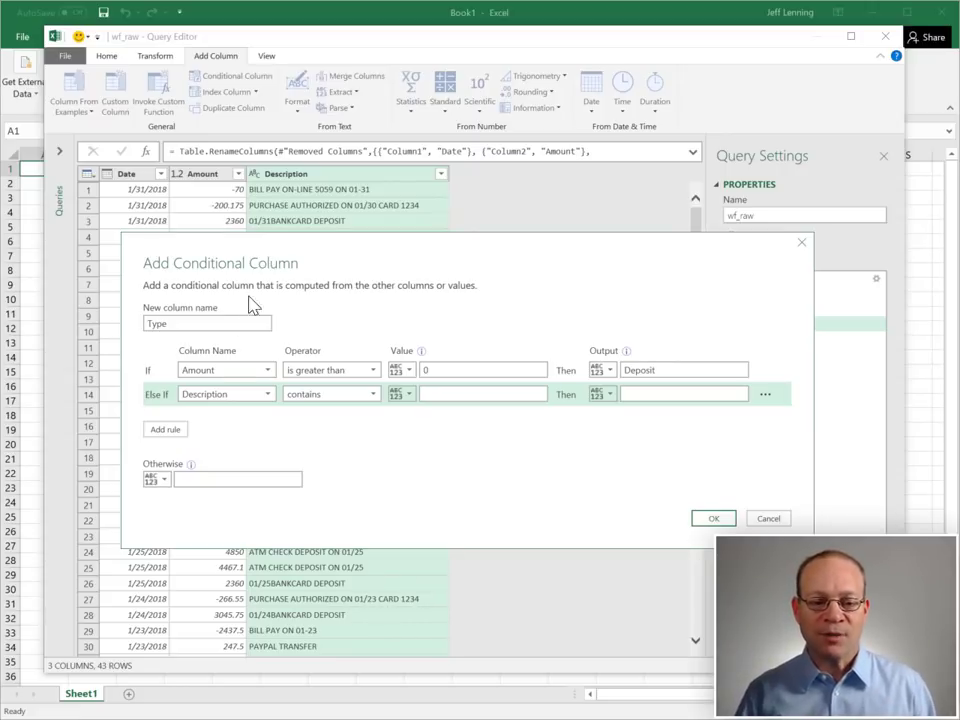
click(450, 396)
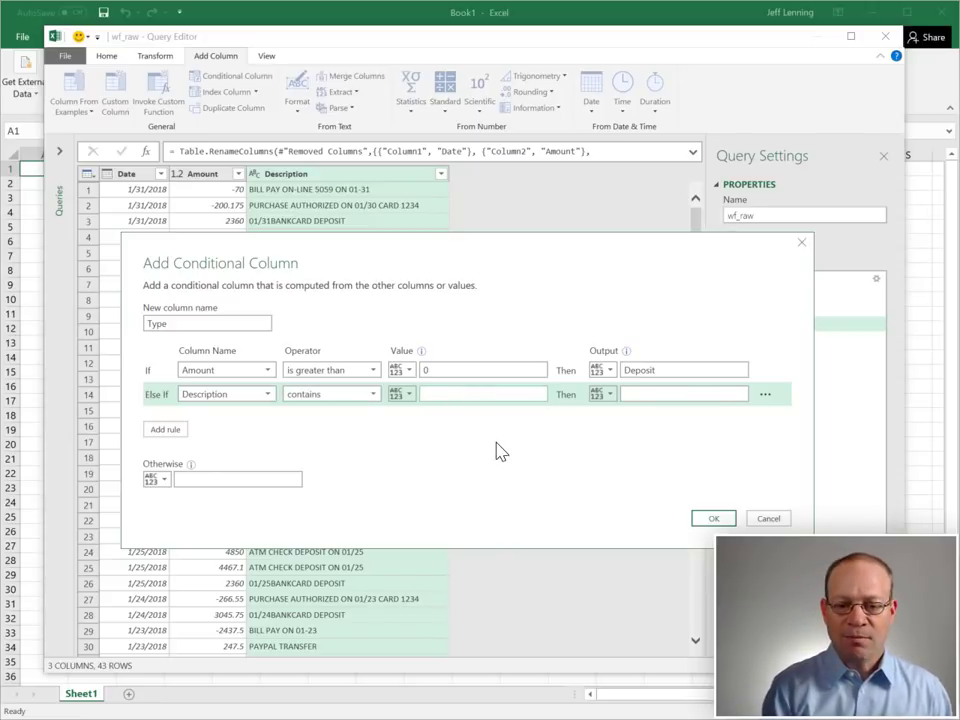
text(BILL PAY)
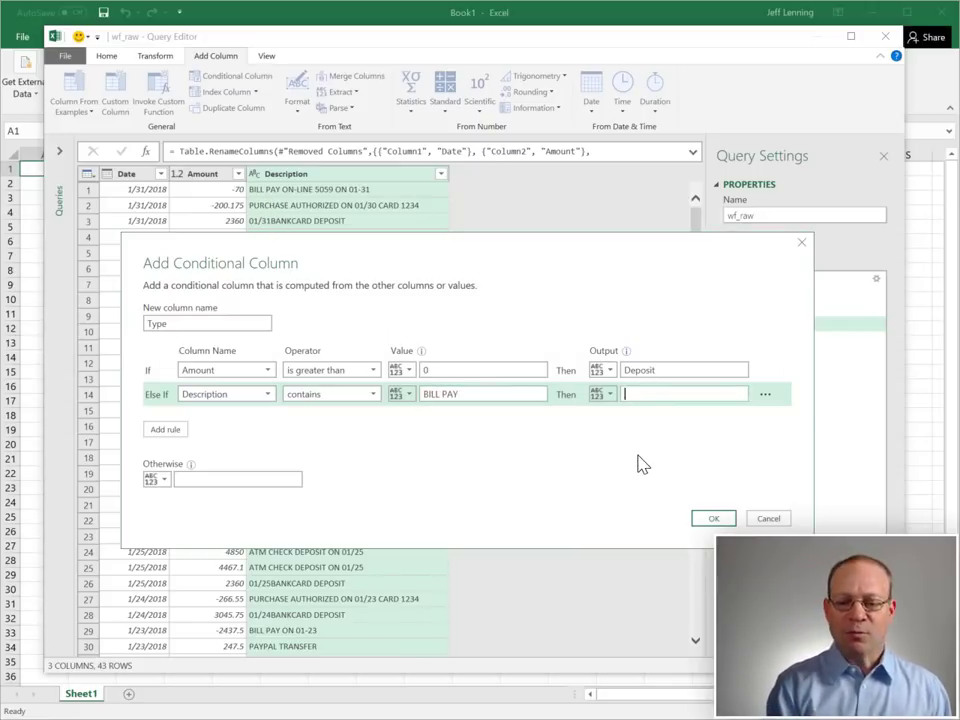
text(Check)
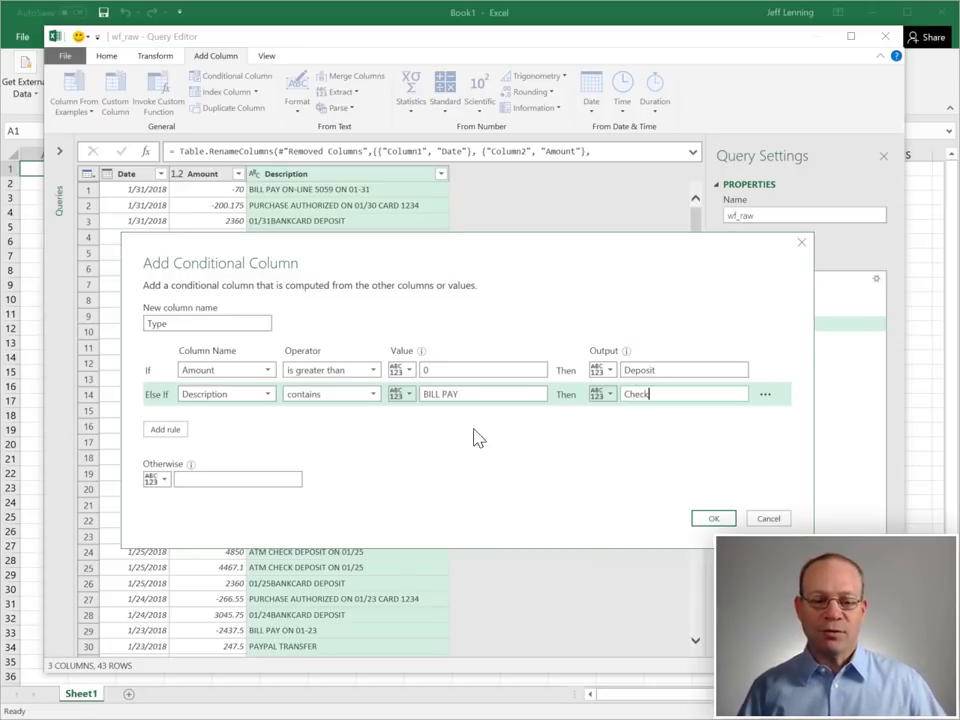
Add a rule: Description contains PURCHASE AUTHORIZED gives Debit Card, with Charge otherwise
click(180, 432)
click(225, 418)
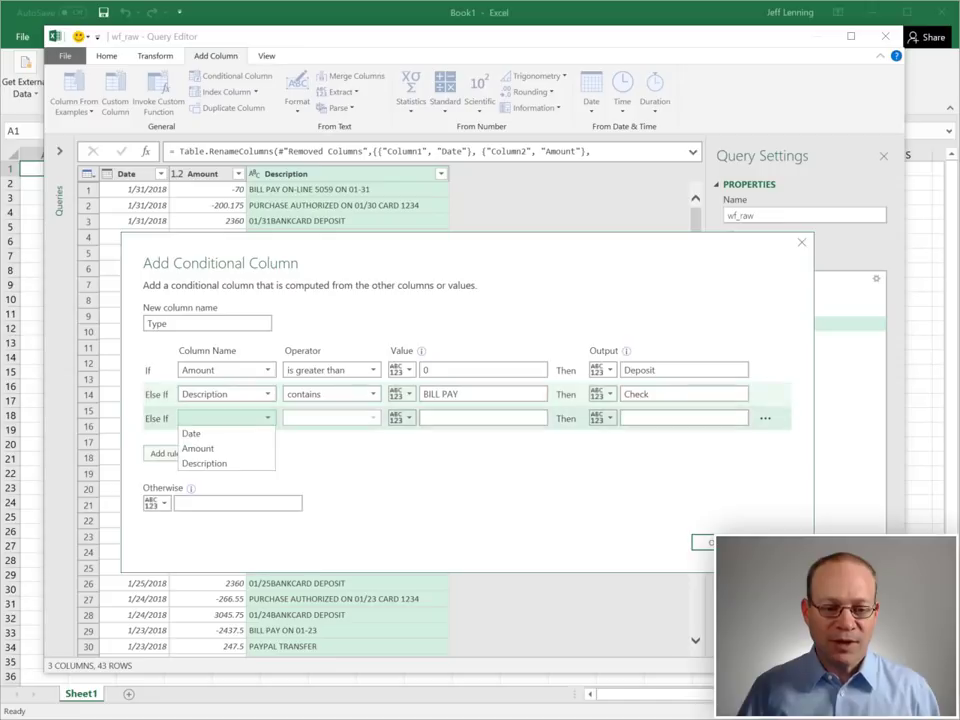
click(228, 465)
click(320, 420)
click(332, 521)
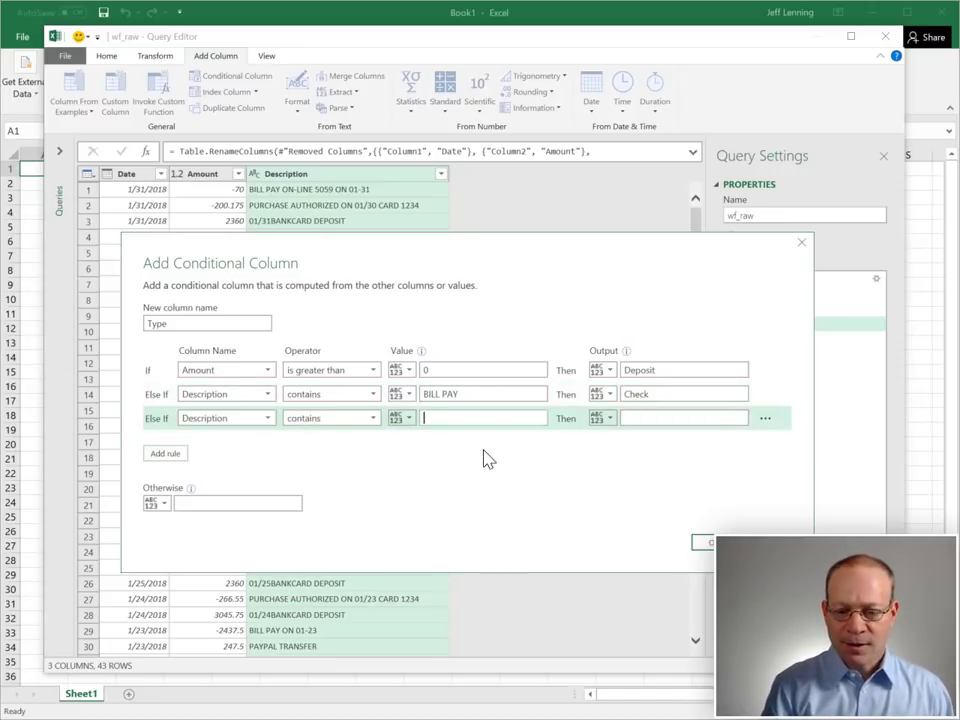
text(PURCHASE)
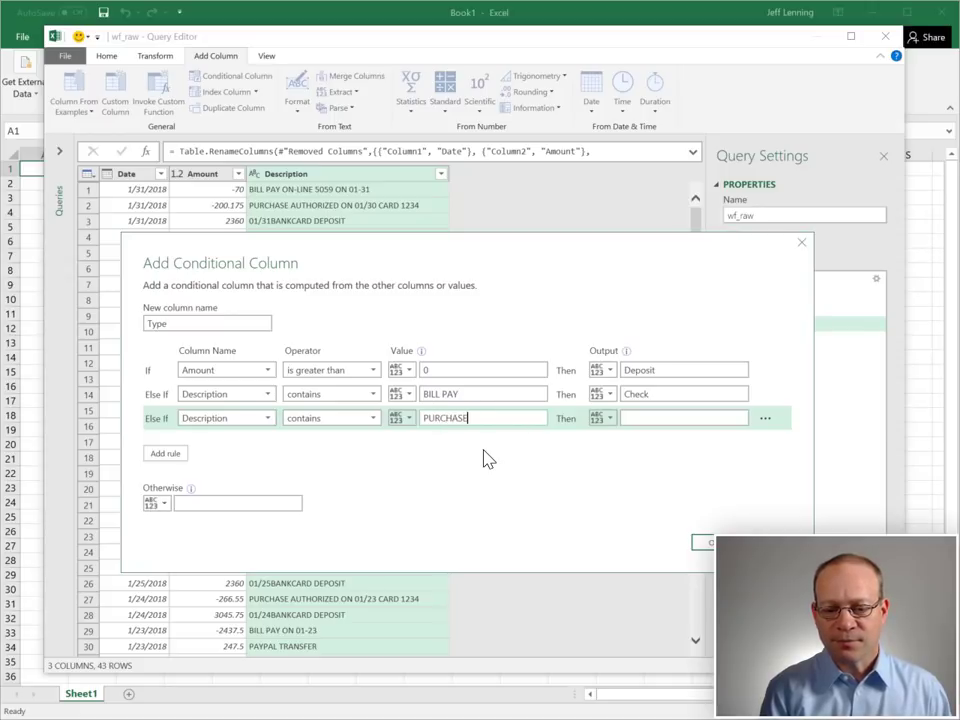
text( AUTH)
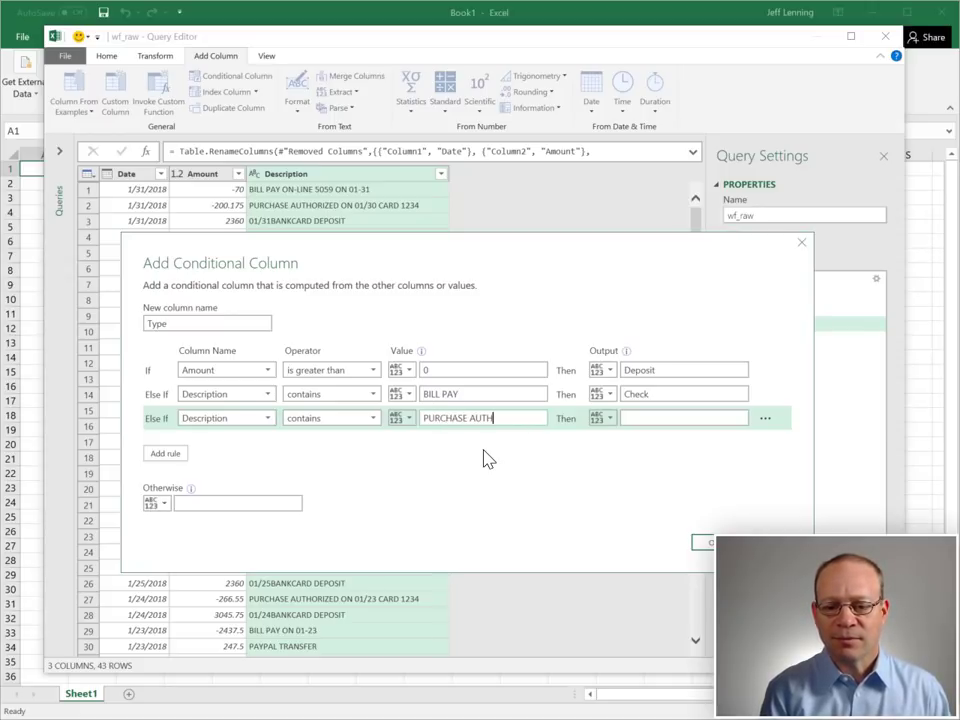
text(ORIZED)
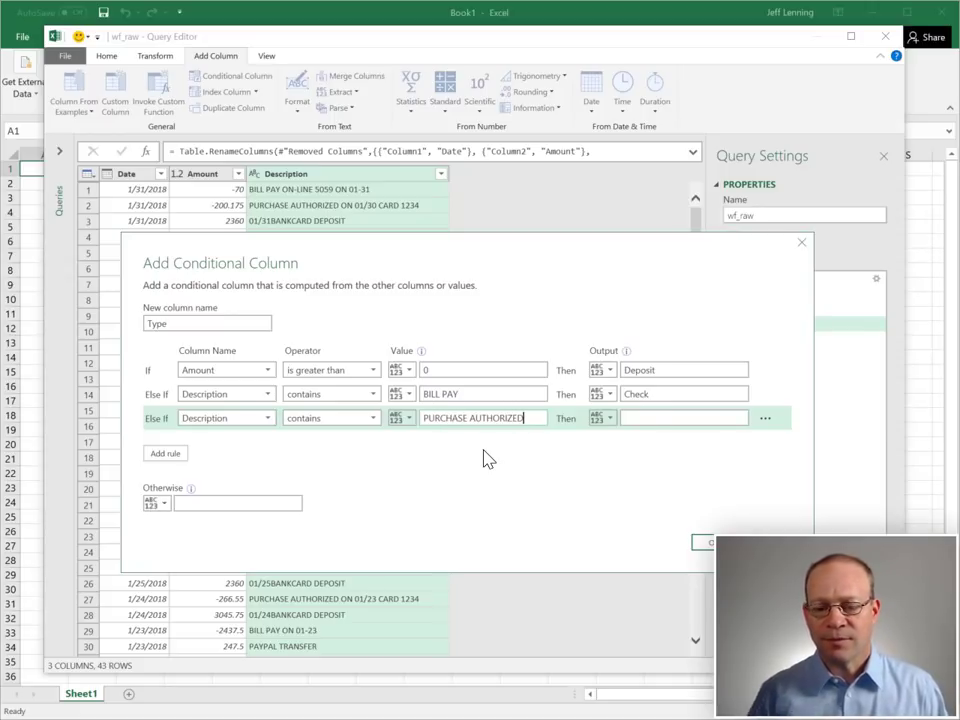
click(659, 420)
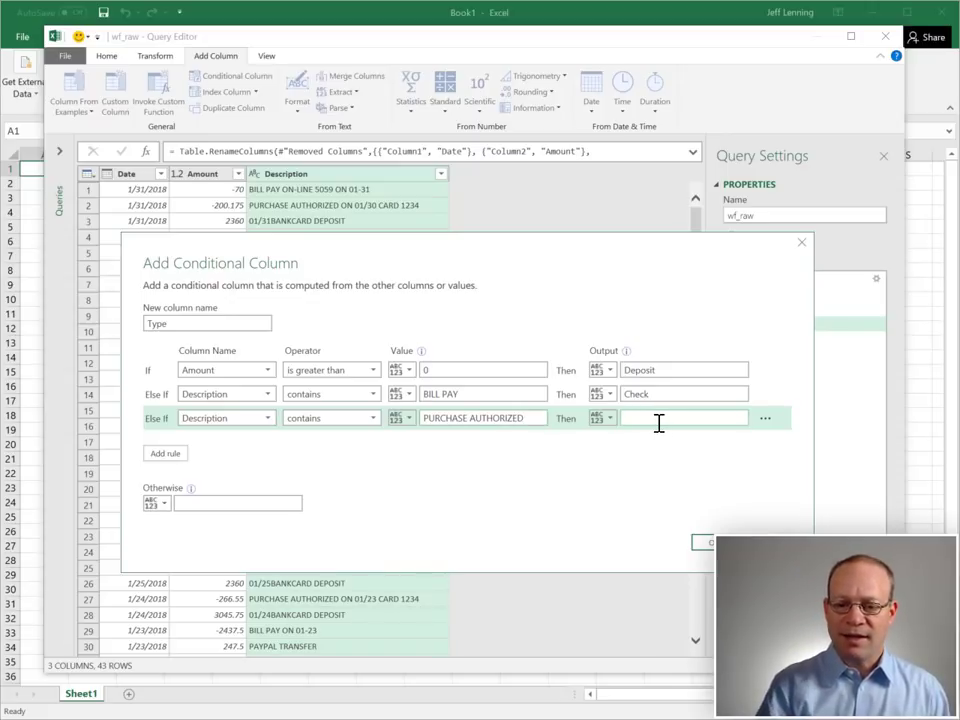
text(Debit Card)
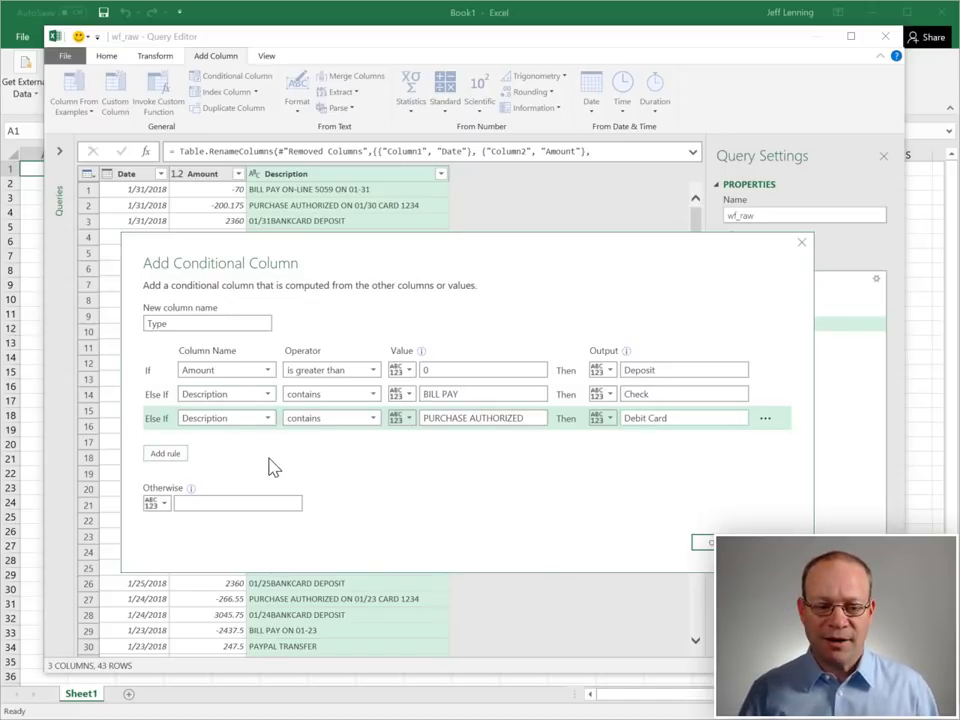
click(201, 504)
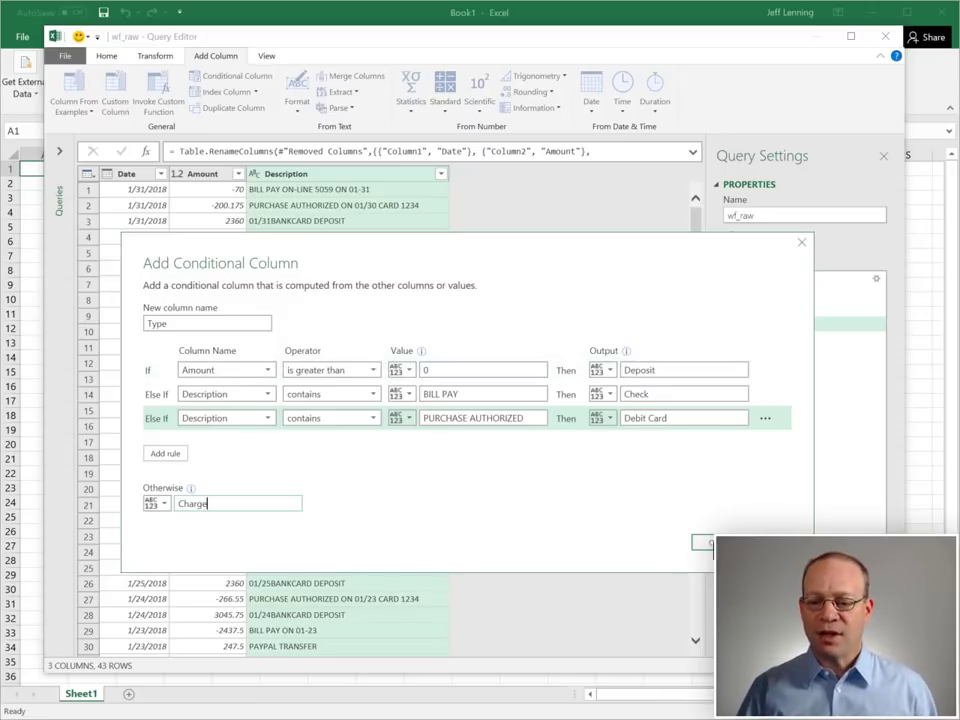
Create the Type column from the rules and bring up the query's loading options
click(720, 542)
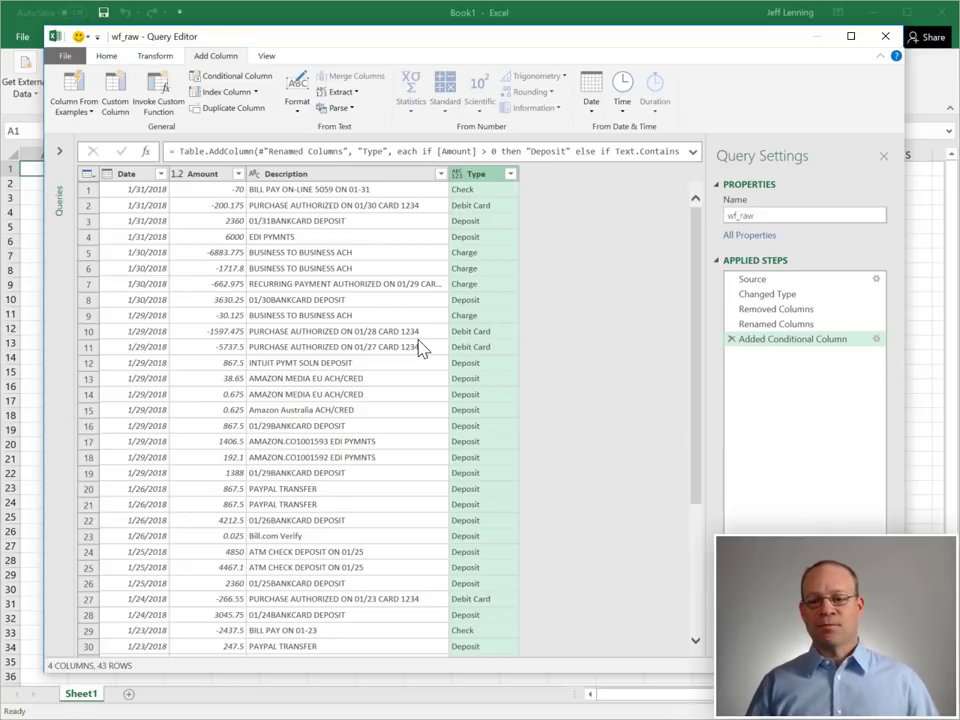
click(104, 56)
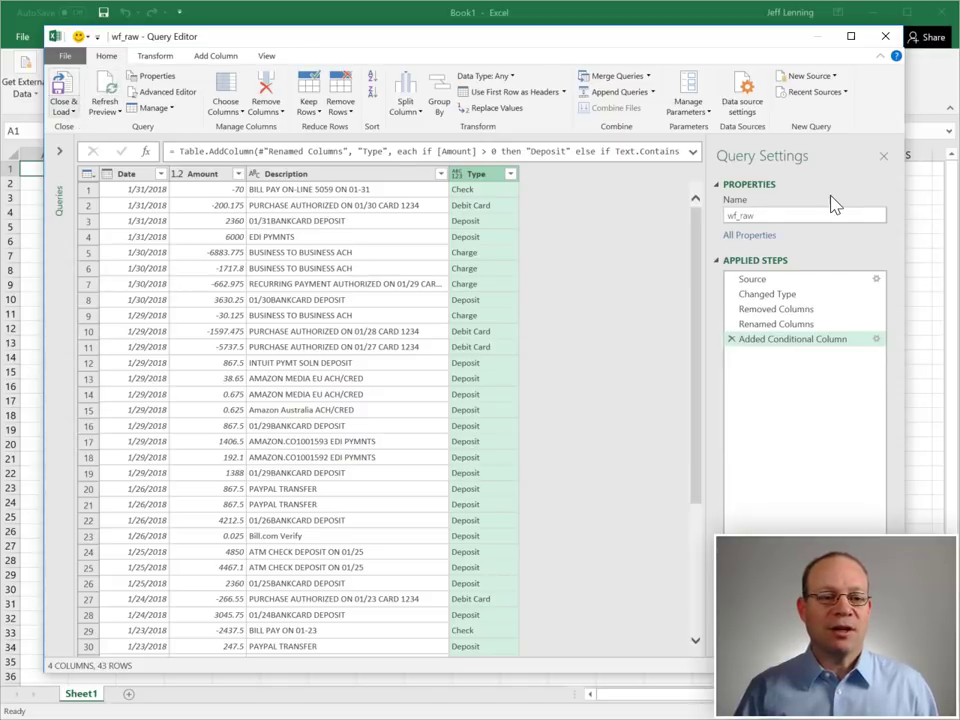
click(63, 110)
Load the query as a 43-row table on a new worksheet, Sheet2
click(90, 143)
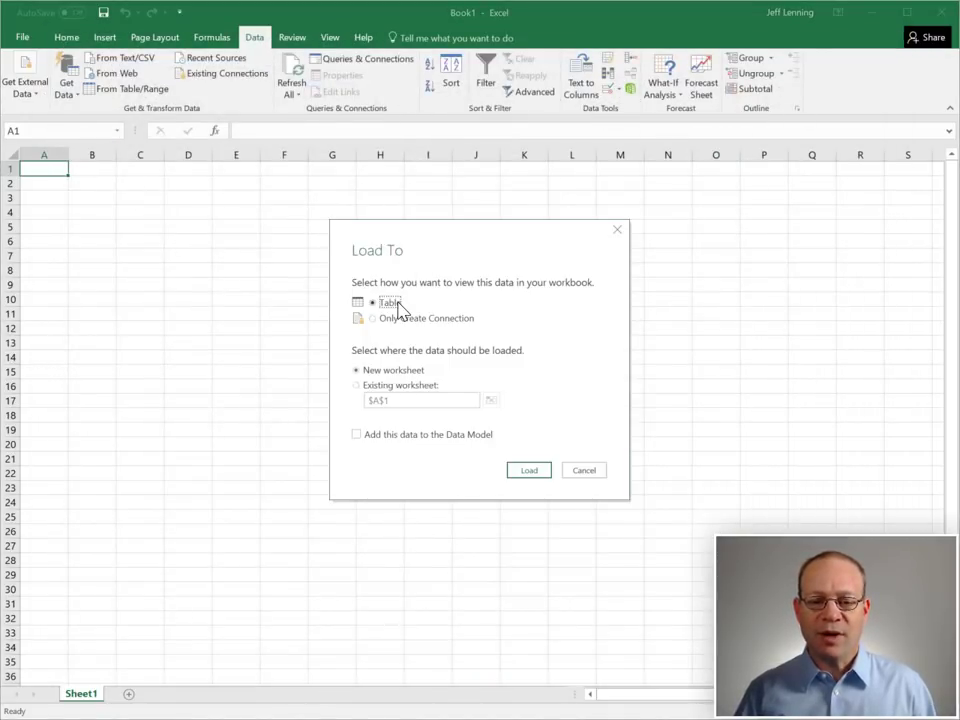
click(530, 471)
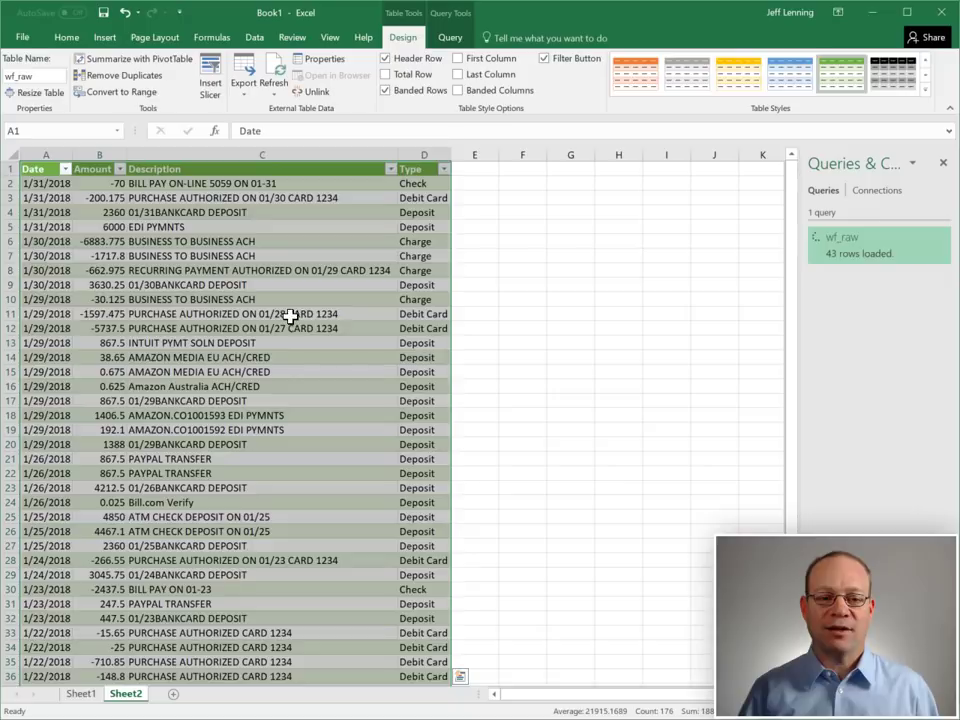
click(290, 316)
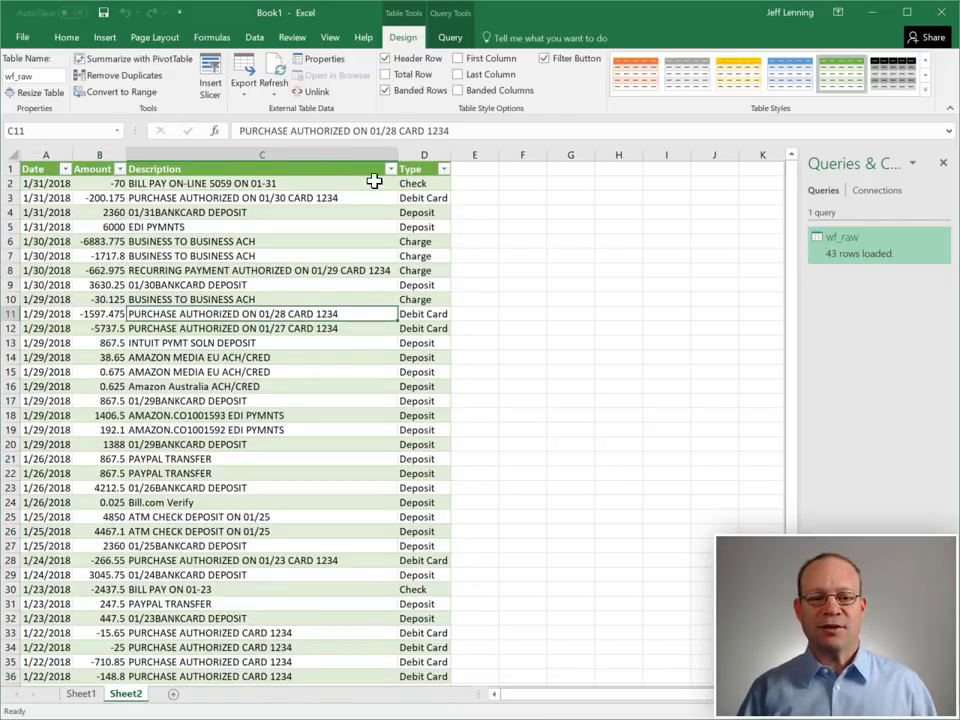
scroll(287, 321, down, 5)
scroll(287, 330, up, 5)
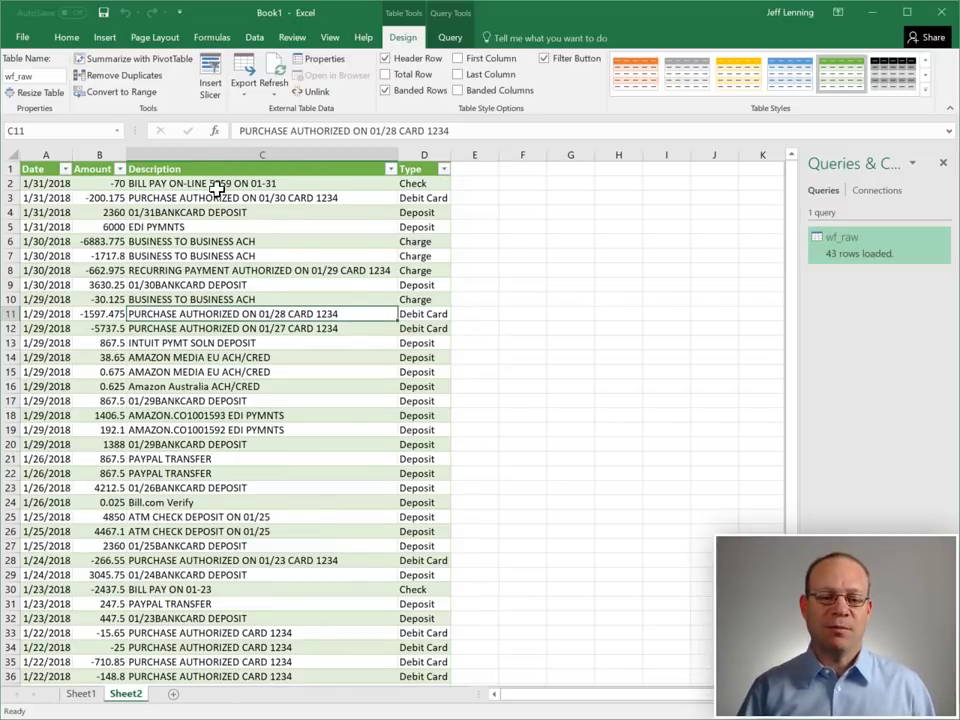
Insert a PivotTable from the wf_raw table on a new worksheet using Alt+N+V
click(236, 241)
key(alt)
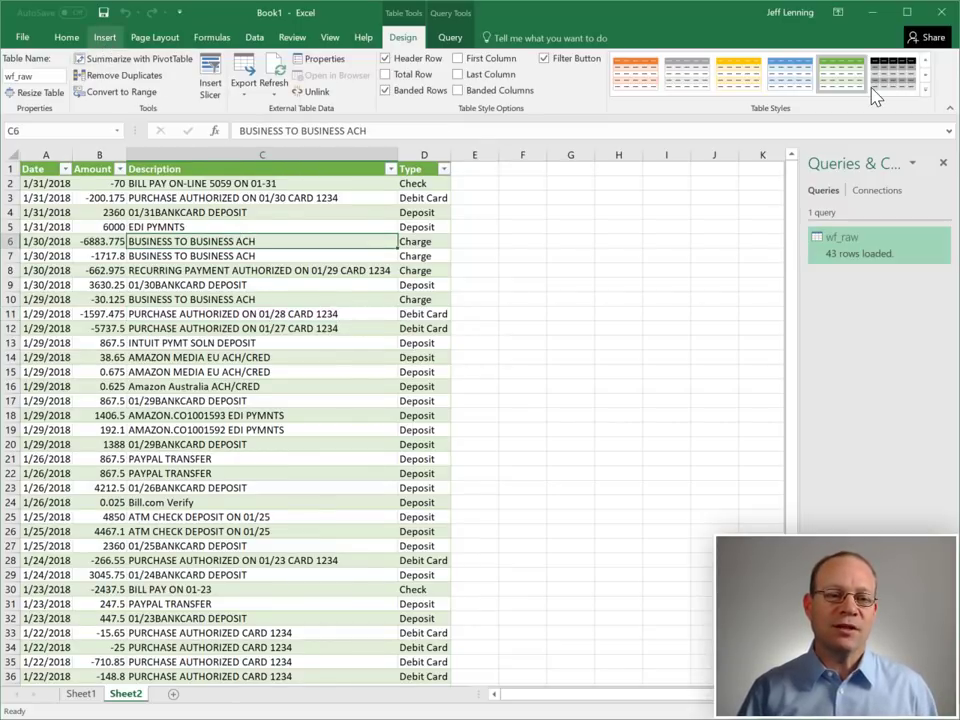
key(n)
key(v)
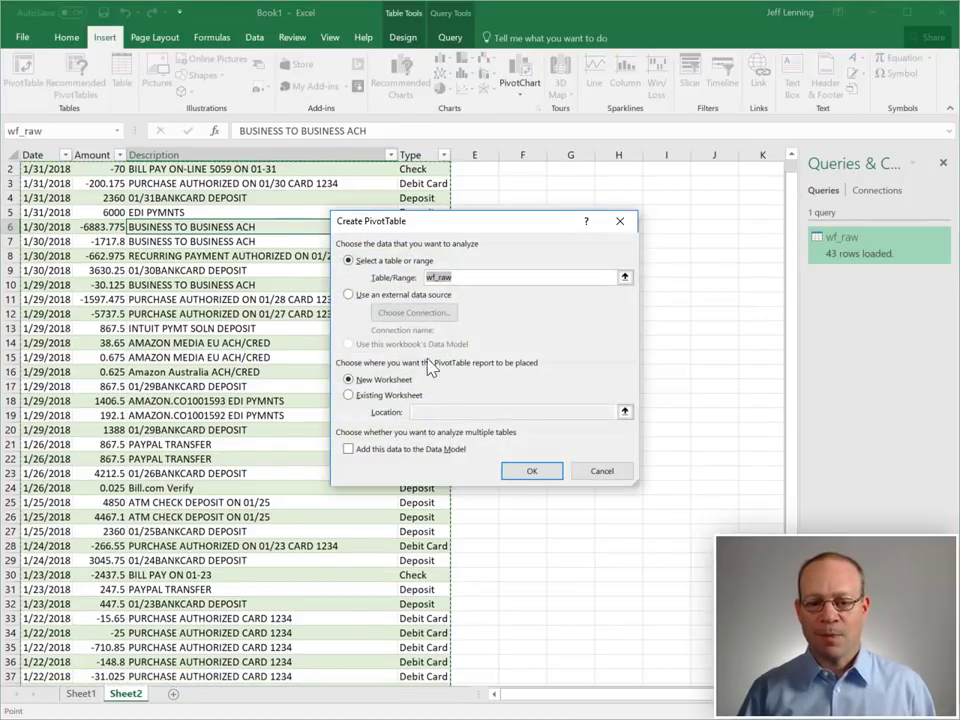
click(532, 471)
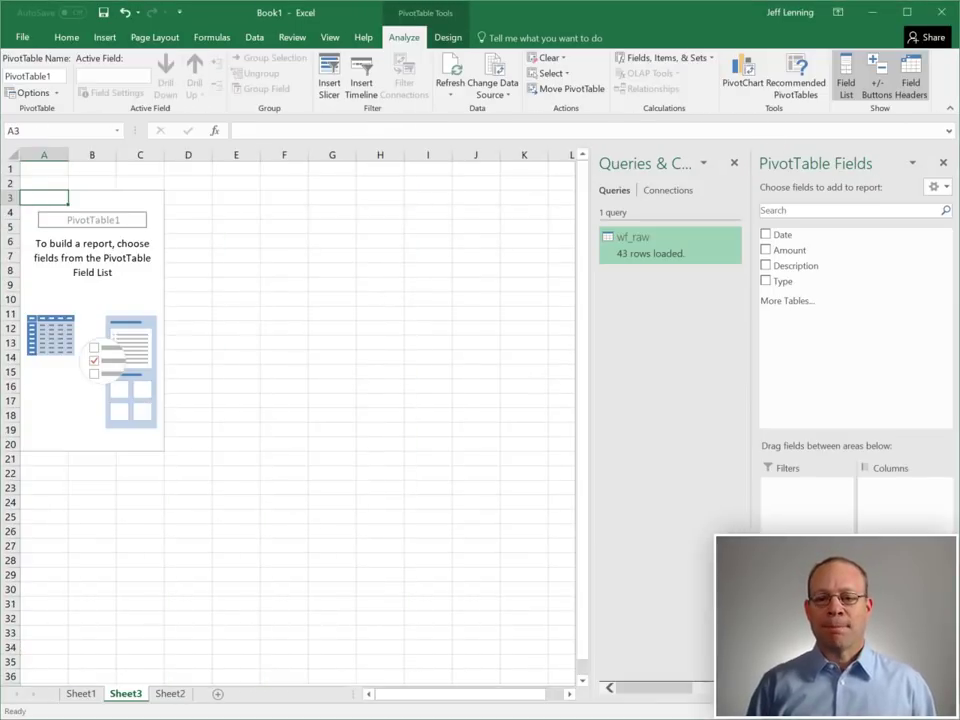
click(734, 163)
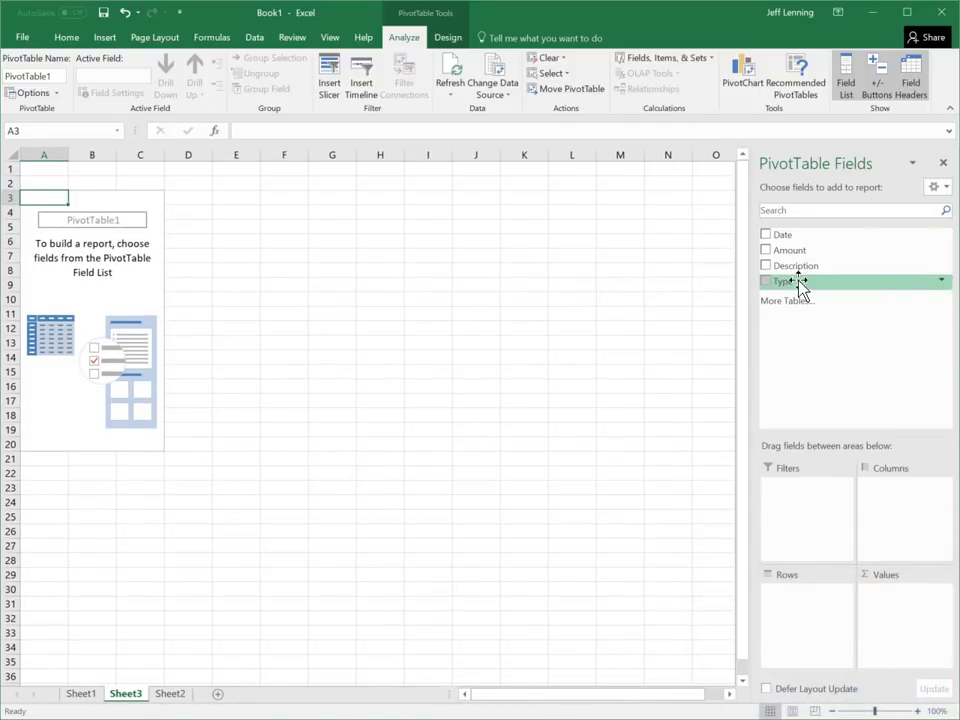
Sum Amount by Type in the PivotTable, trying then removing Description and Date fields
click(766, 281)
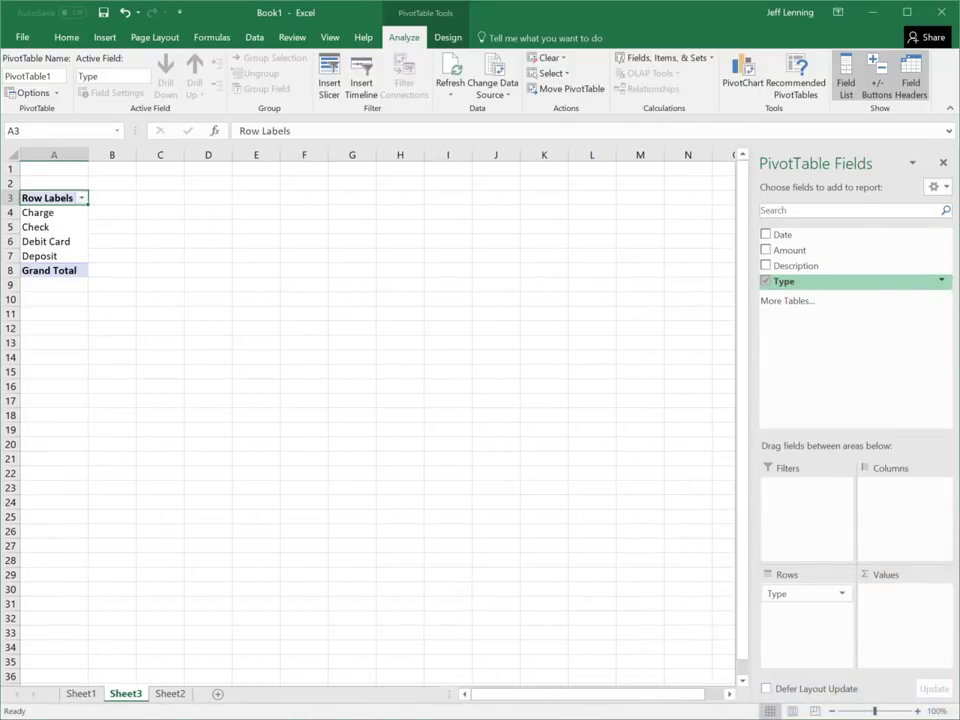
click(766, 250)
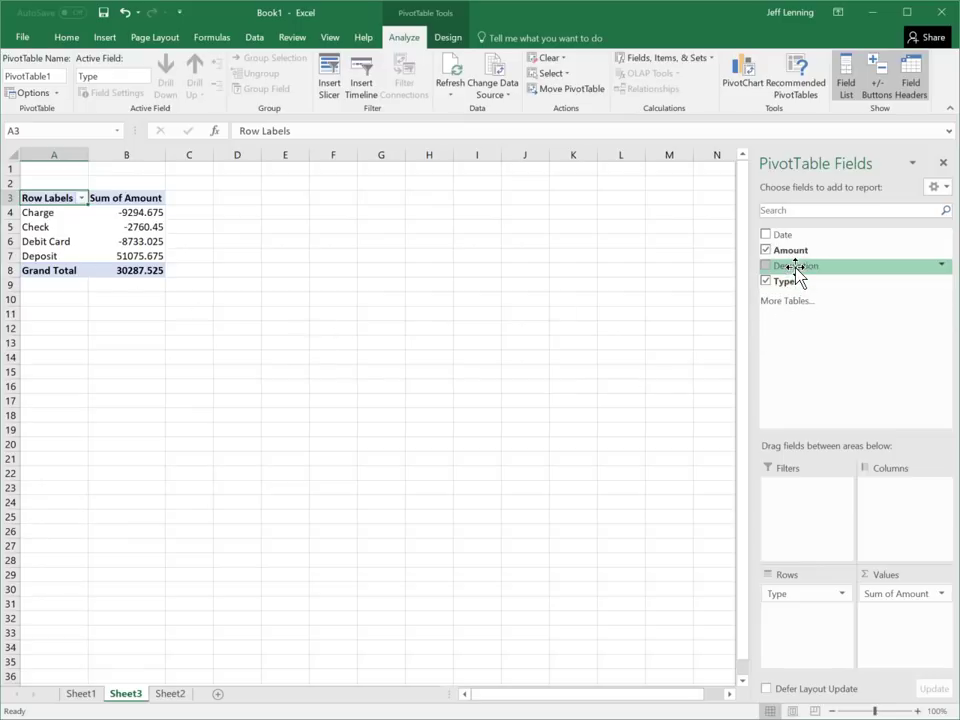
drag(796, 268, 795, 612)
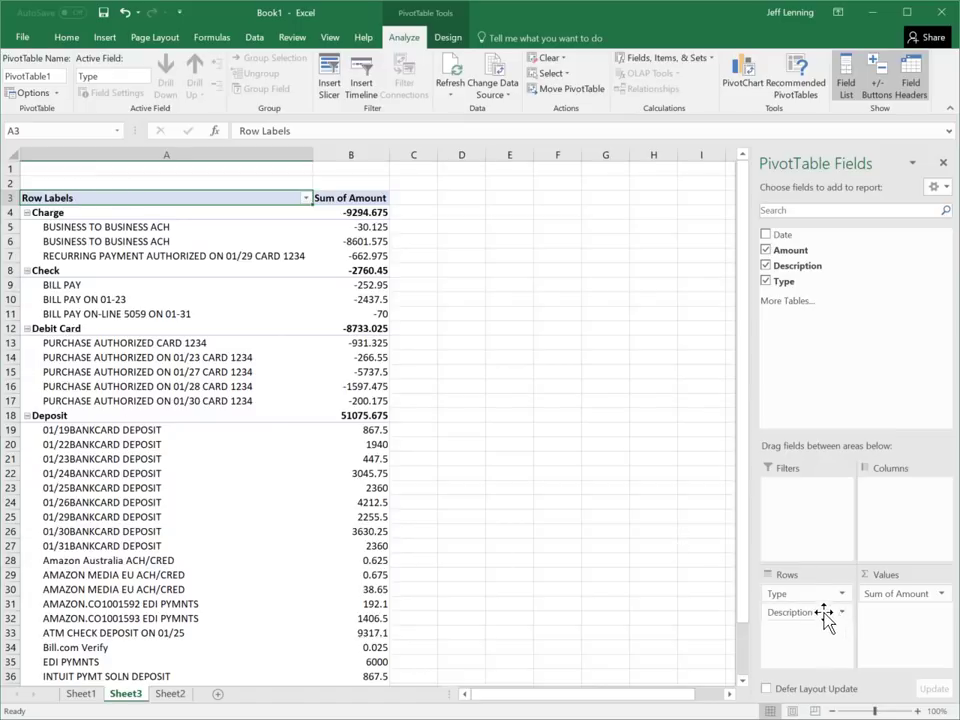
drag(793, 236, 868, 508)
drag(795, 612, 380, 484)
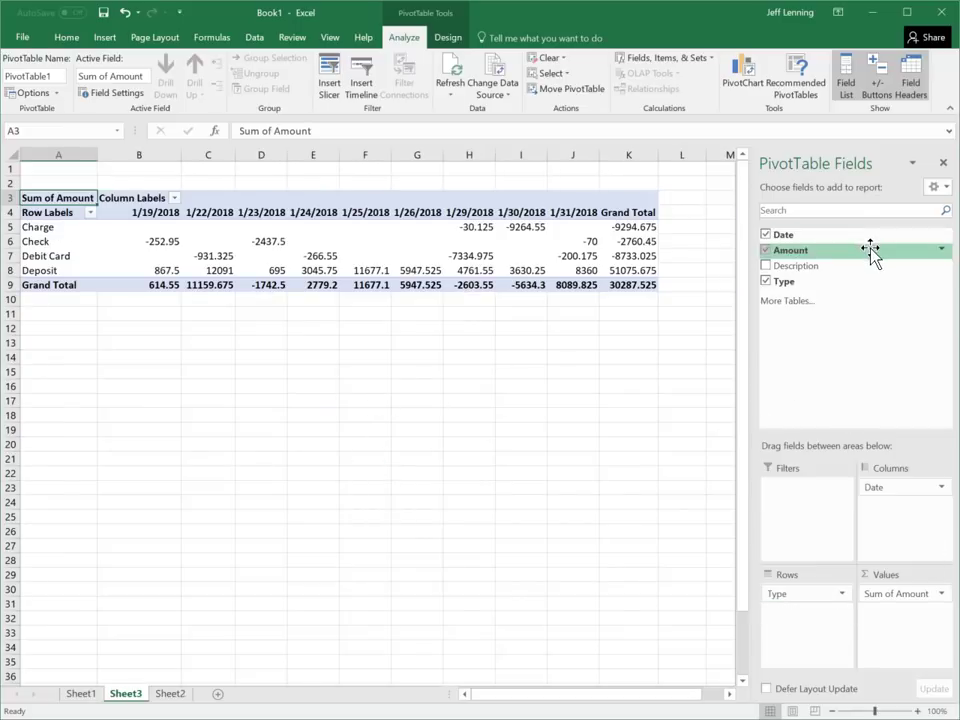
drag(882, 513, 624, 263)
Format the PivotTable amount totals as Number with a thousands separator and zero decimals
right_click(148, 208)
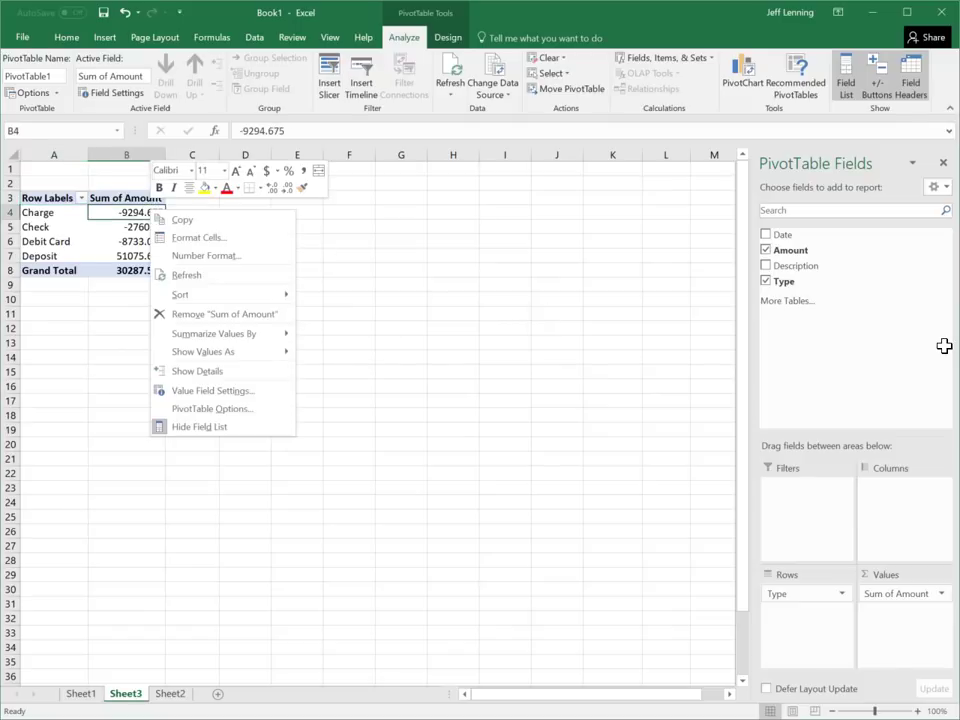
click(233, 256)
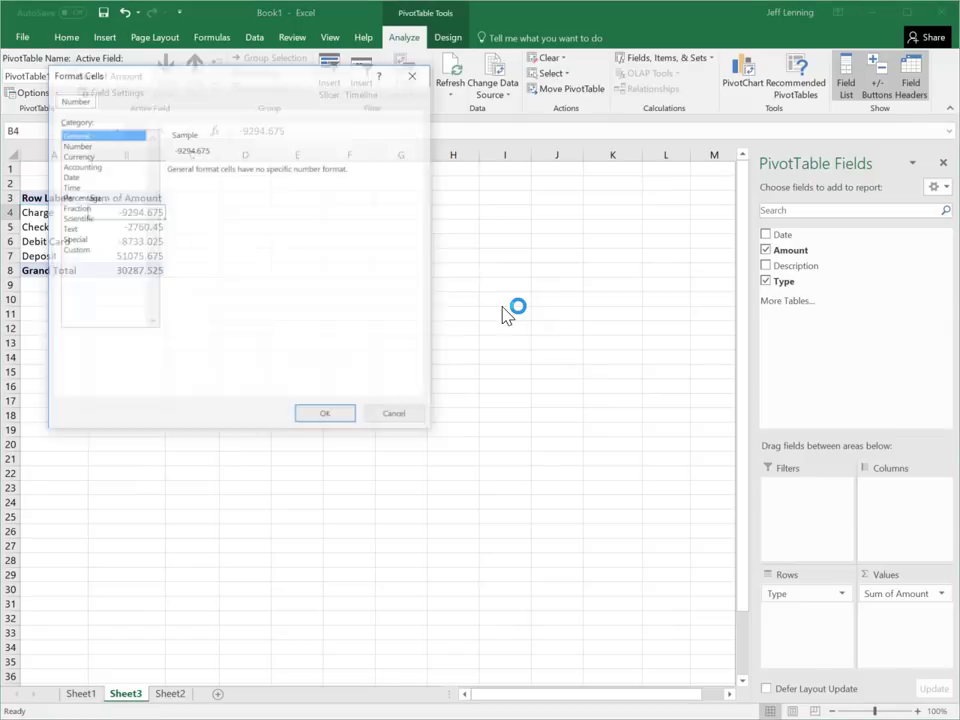
click(100, 143)
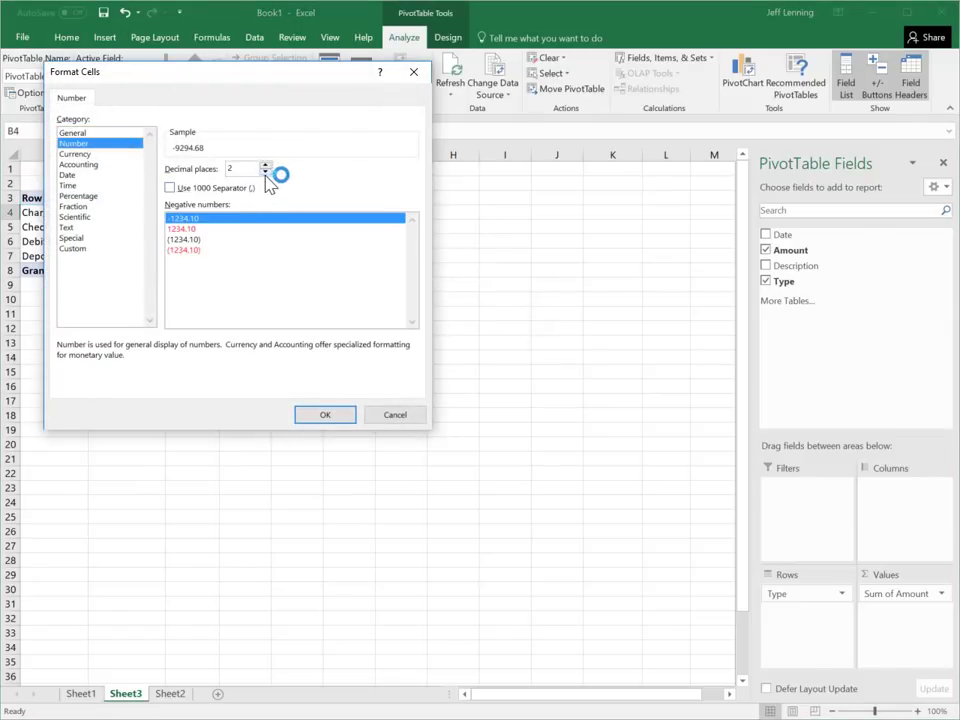
click(265, 172)
click(265, 172)
click(170, 188)
click(320, 414)
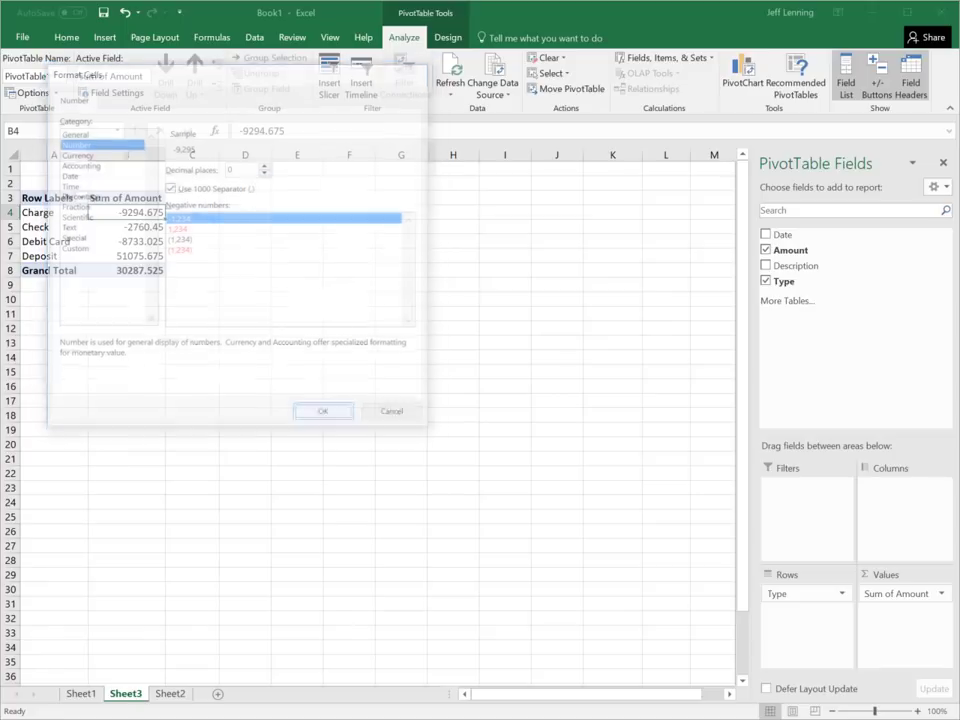
Change the amount totals to two decimal places, giving a grand total of 30,287.53
right_click(155, 212)
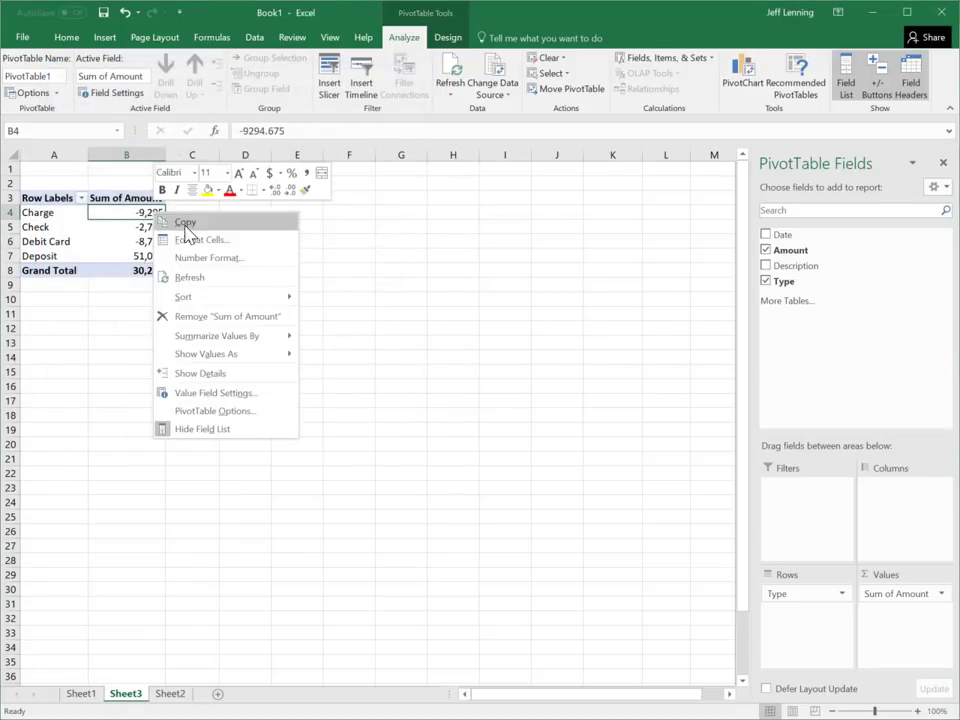
click(184, 240)
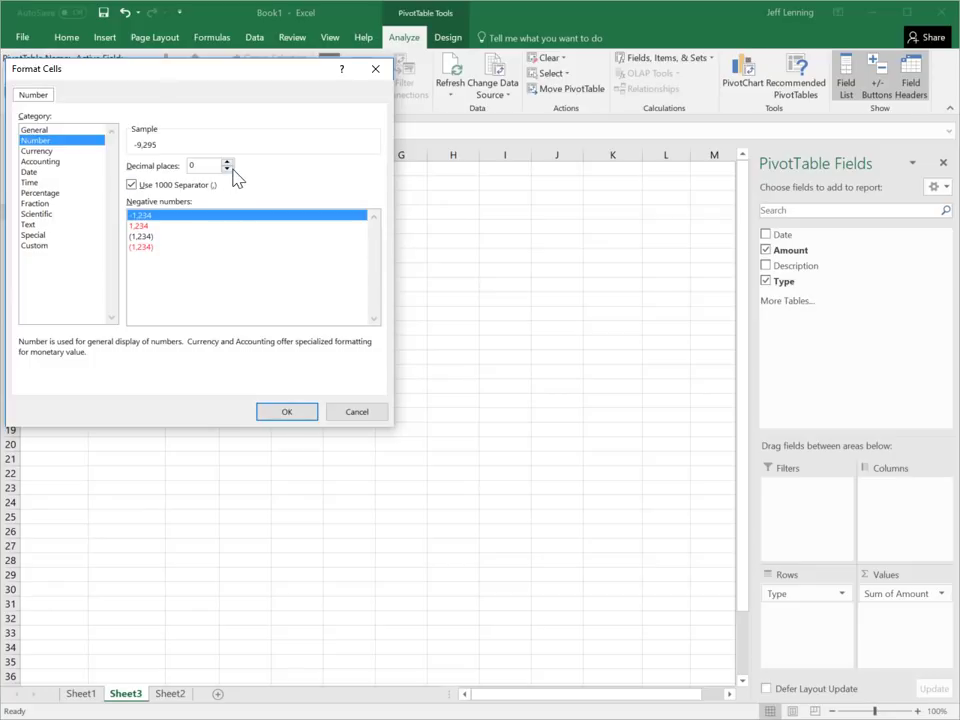
click(227, 162)
click(227, 162)
click(287, 414)
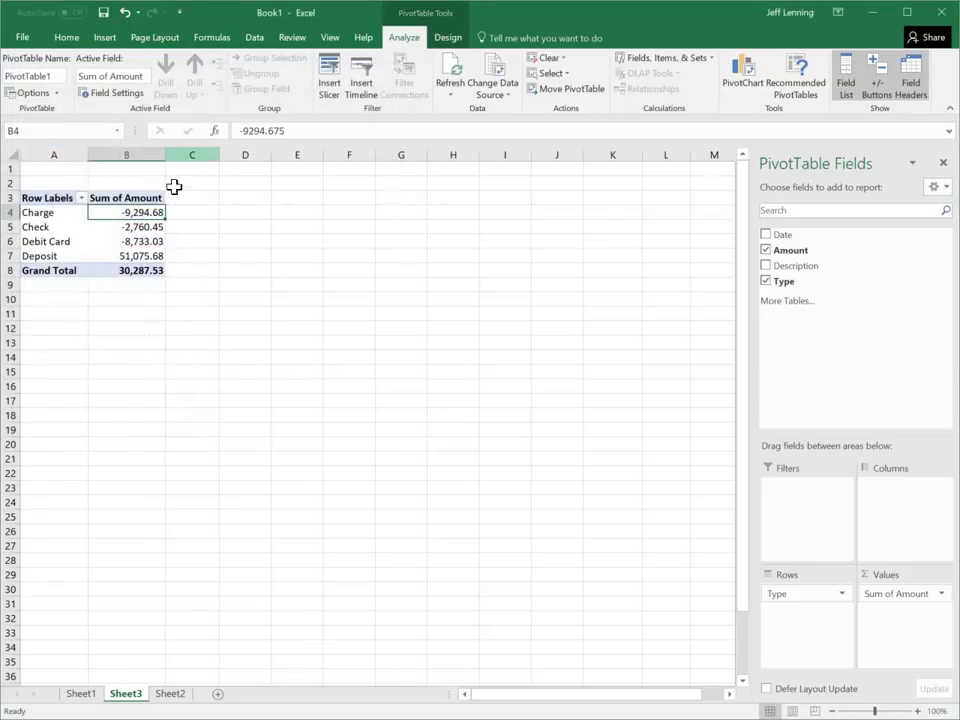
Add Description to the PivotTable rows under Type, listing each transaction beneath its Type subtotal
drag(782, 268, 814, 621)
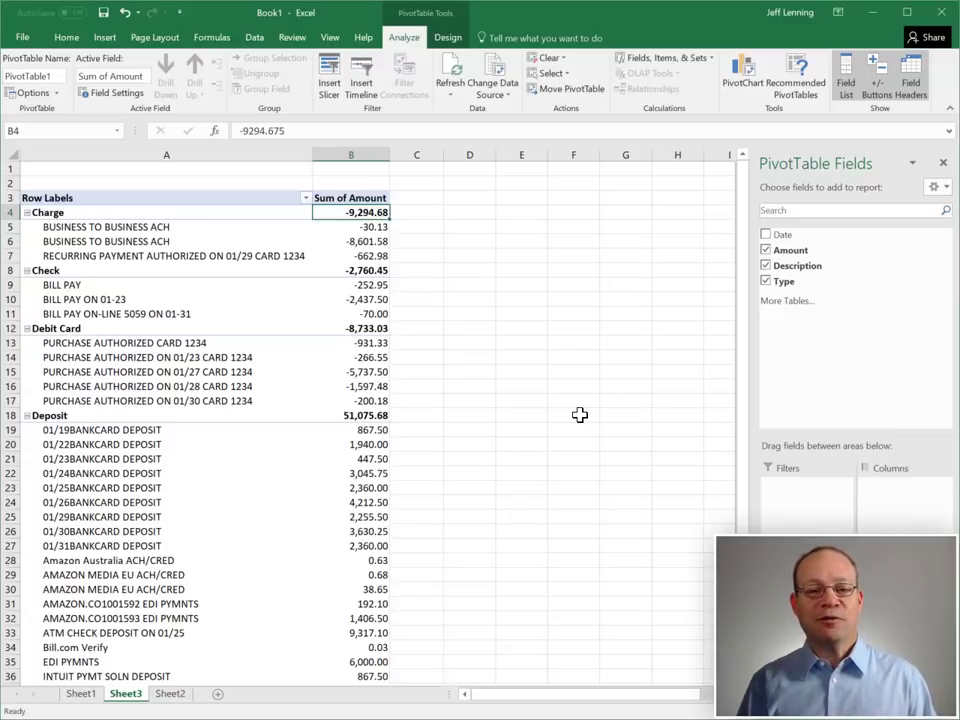
click(450, 94)
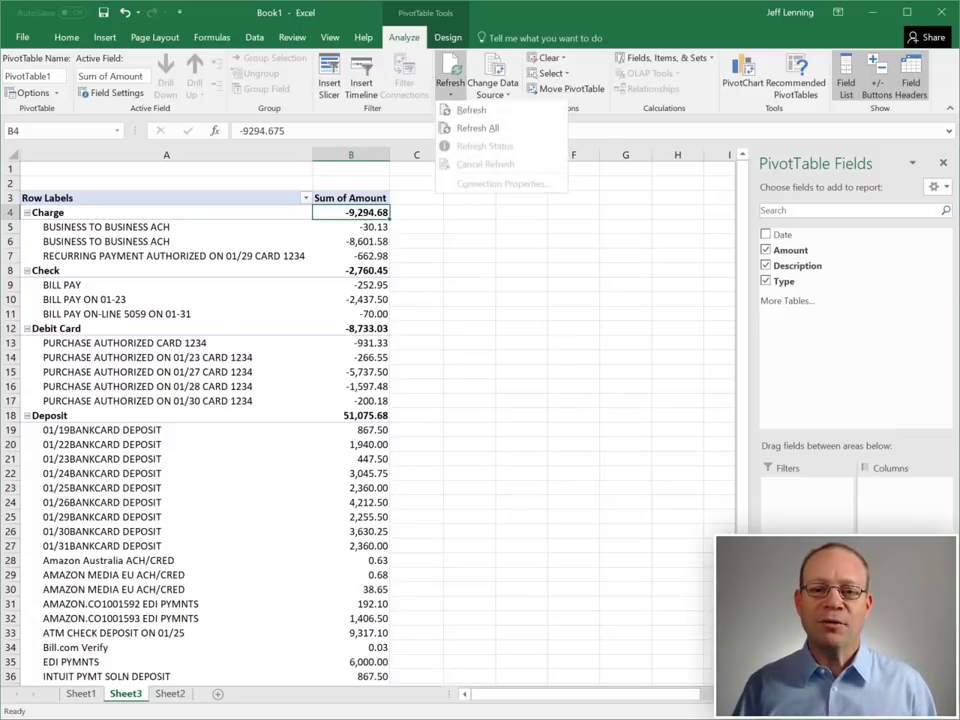
click(493, 130)
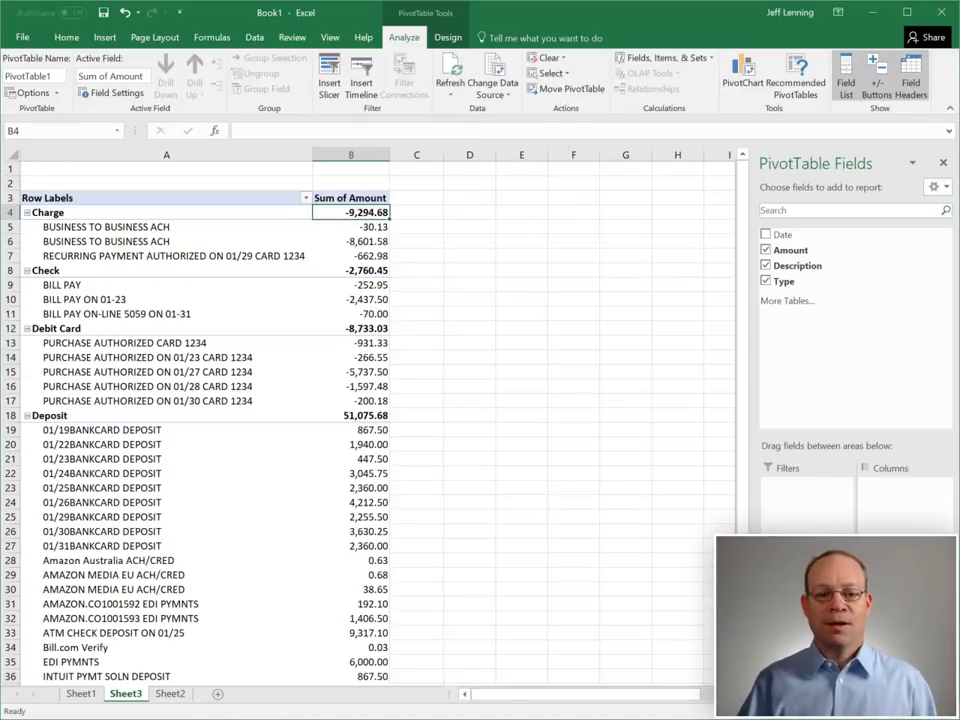
click(81, 693)
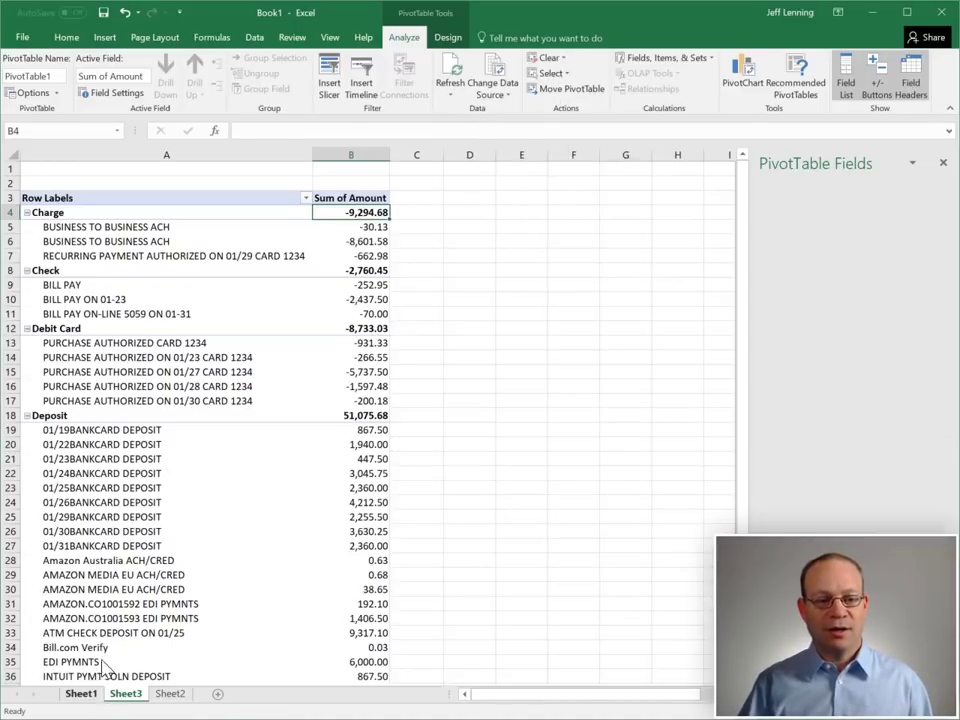
click(170, 693)
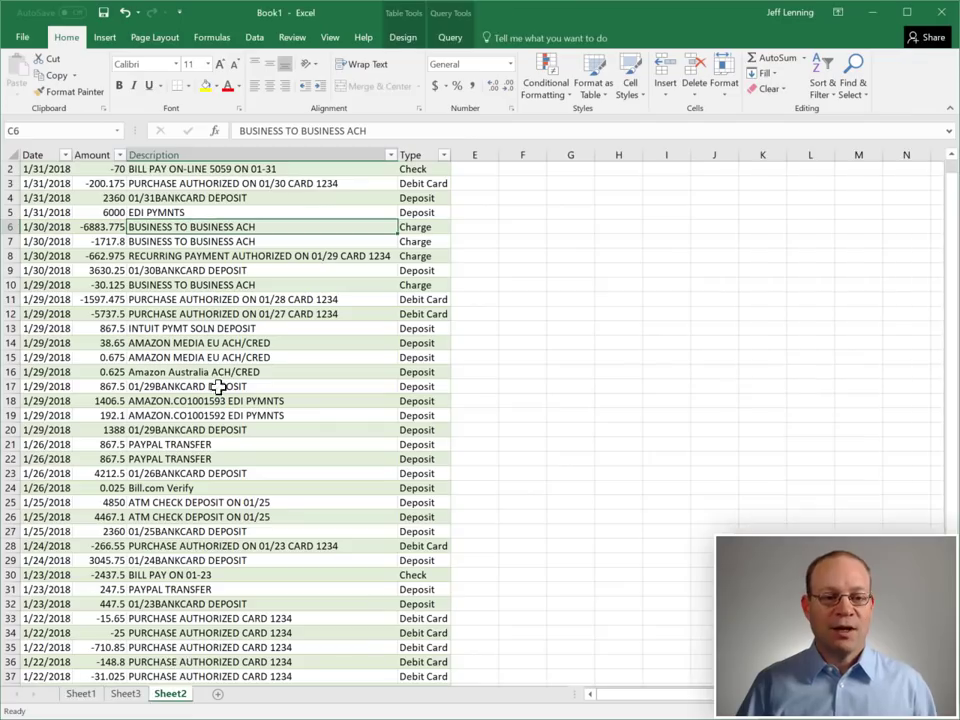
click(193, 212)
right_click(195, 212)
click(265, 343)
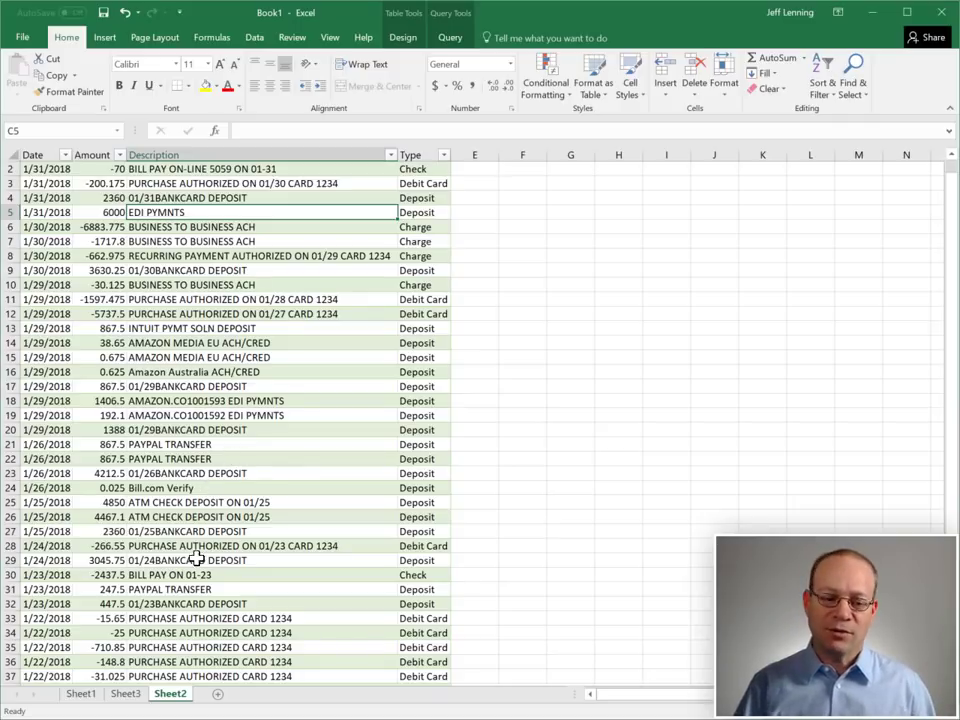
click(136, 696)
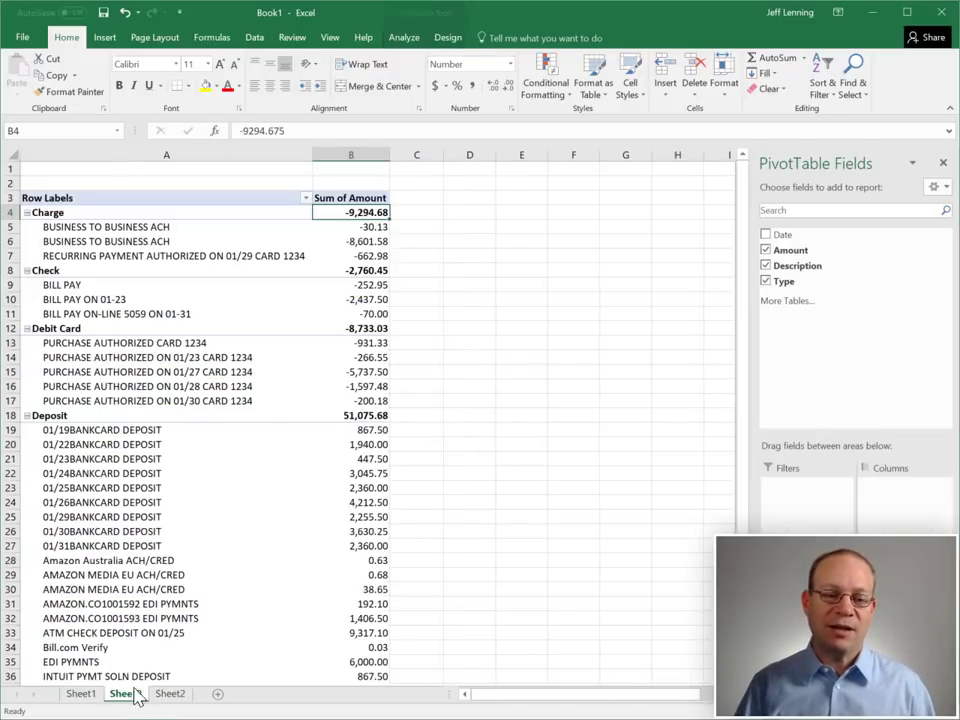
right_click(360, 229)
click(392, 296)
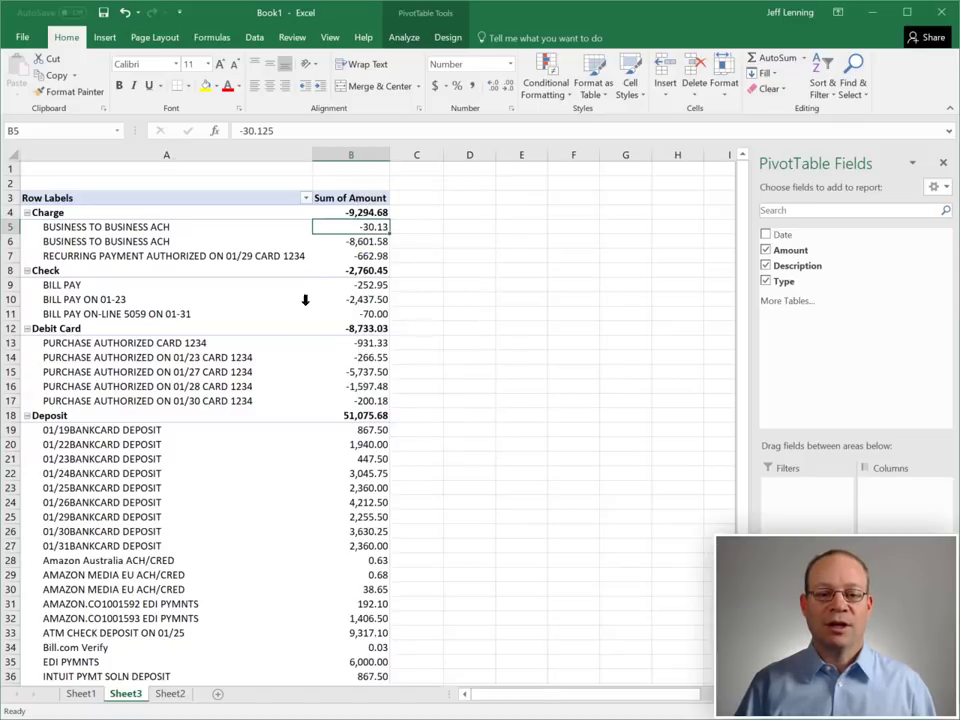